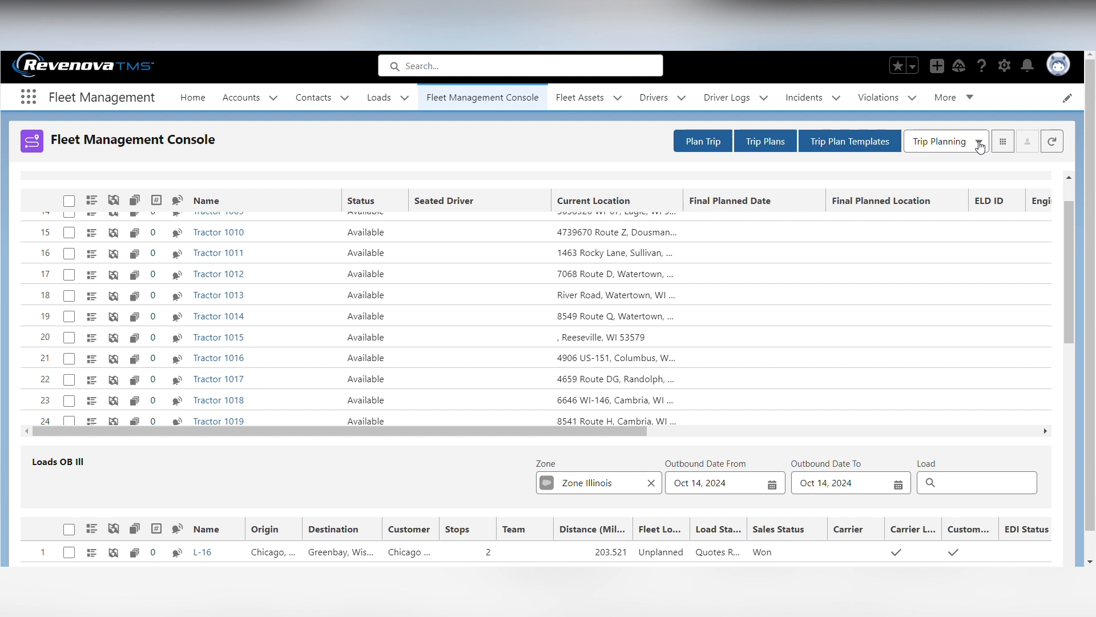
# Show the View Manager with the saved views in the Trip Planning console.
pyautogui.scroll(-3, 920, 242)
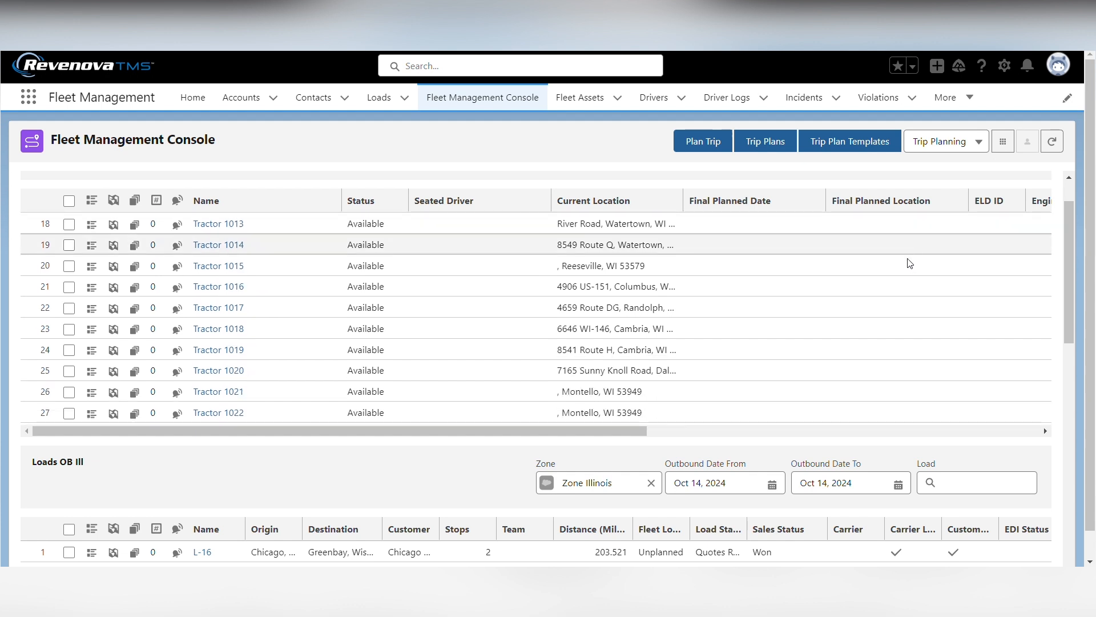
pyautogui.scroll(7, 925, 297)
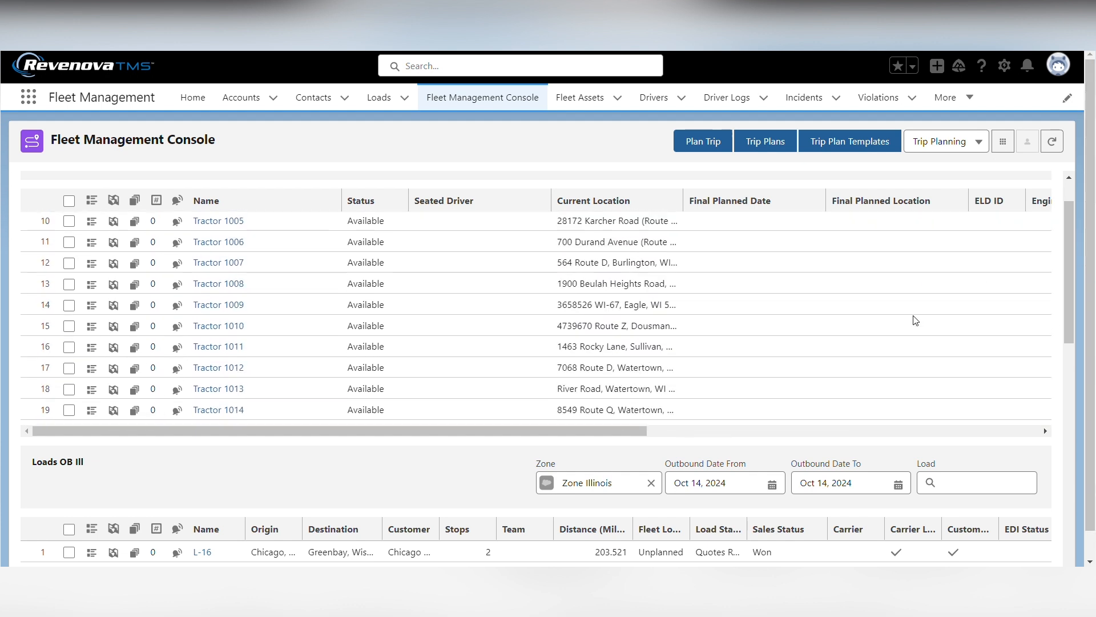
pyautogui.scroll(2, 884, 301)
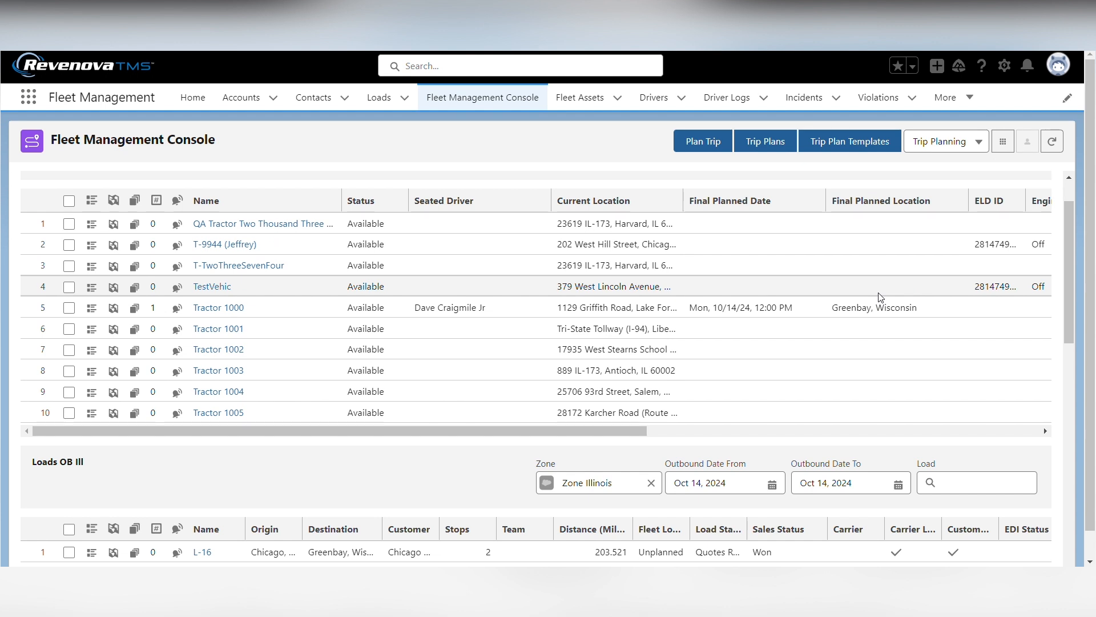
pyautogui.moveTo(1071, 297); pyautogui.dragTo(1065, 375)
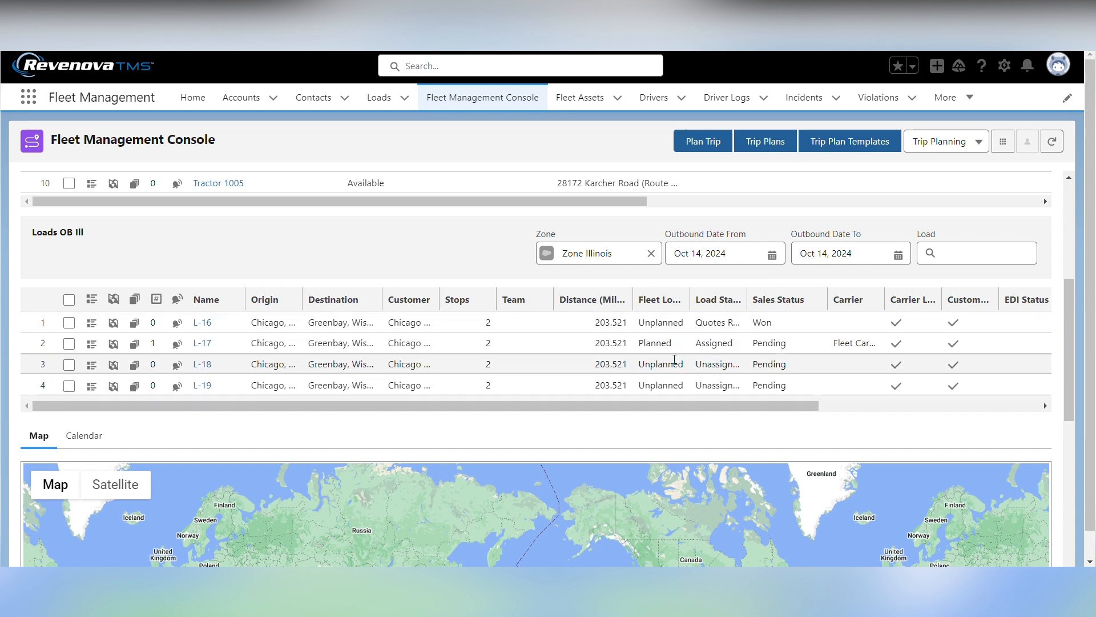
pyautogui.click(1005, 149)
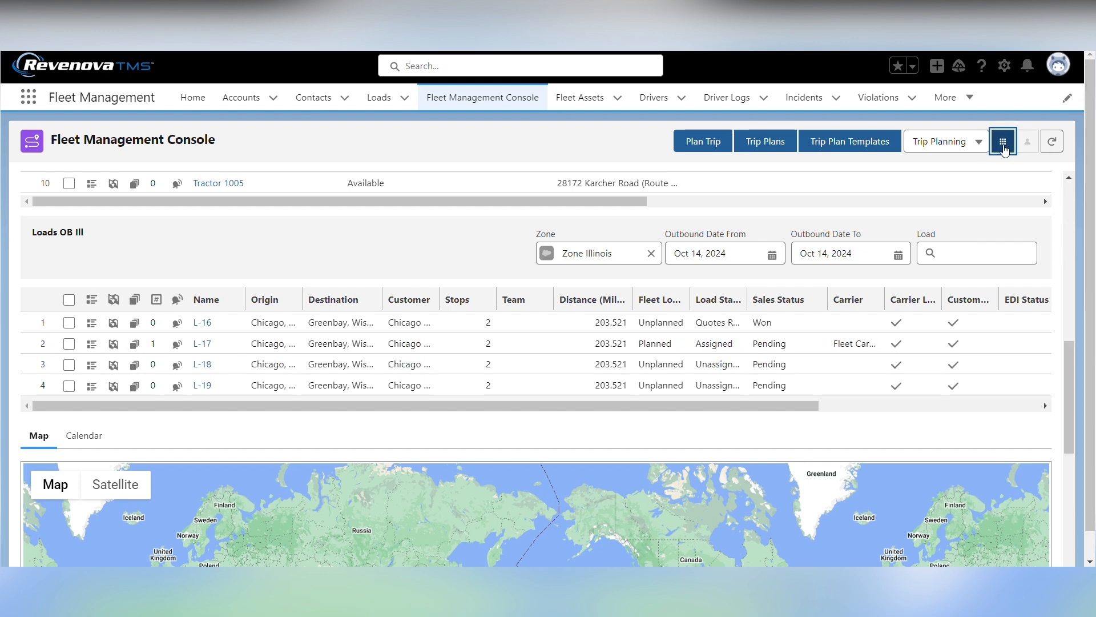
pyautogui.moveTo(1069, 399); pyautogui.dragTo(1070, 176)
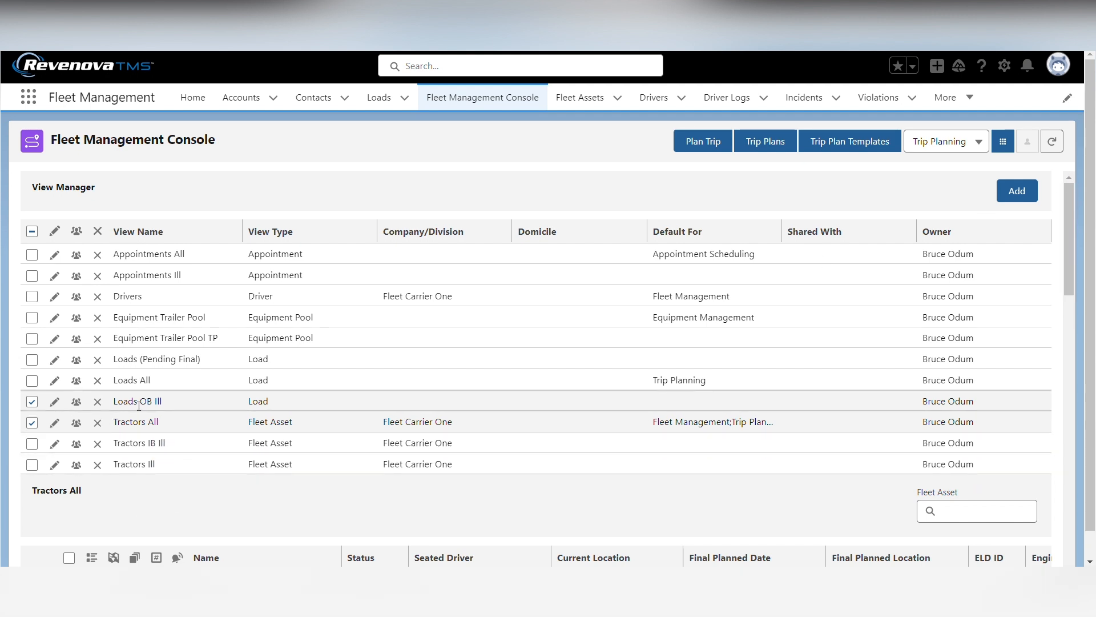
# Examine the Loads OB Ill view's zone, Inbound/Outbound options, load statuses, display columns and sort order, and leave without saving.
pyautogui.click(55, 402)
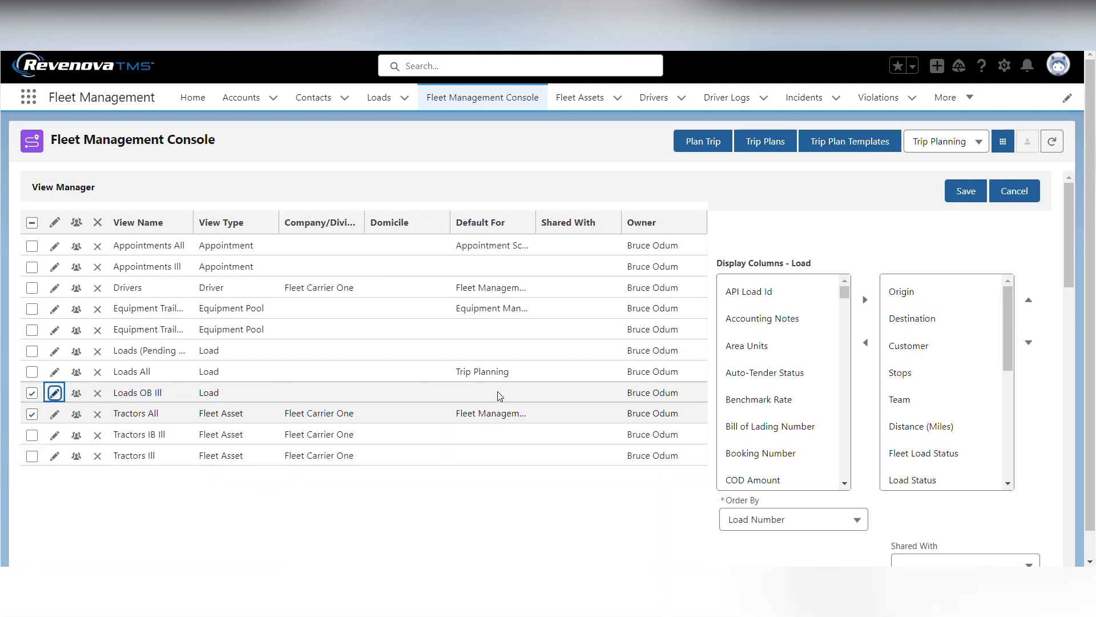
pyautogui.moveTo(1069, 225)
pyautogui.mouseDown()
pyautogui.moveTo(1068, 250)
pyautogui.moveTo(1068, 239)
pyautogui.mouseUp()
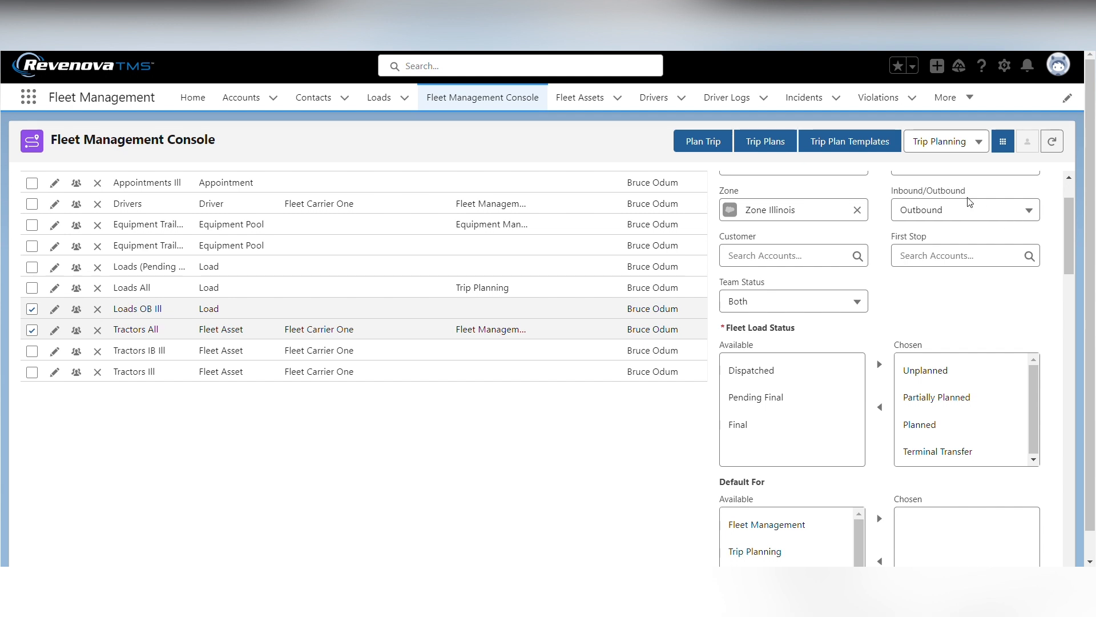
pyautogui.click(1031, 210)
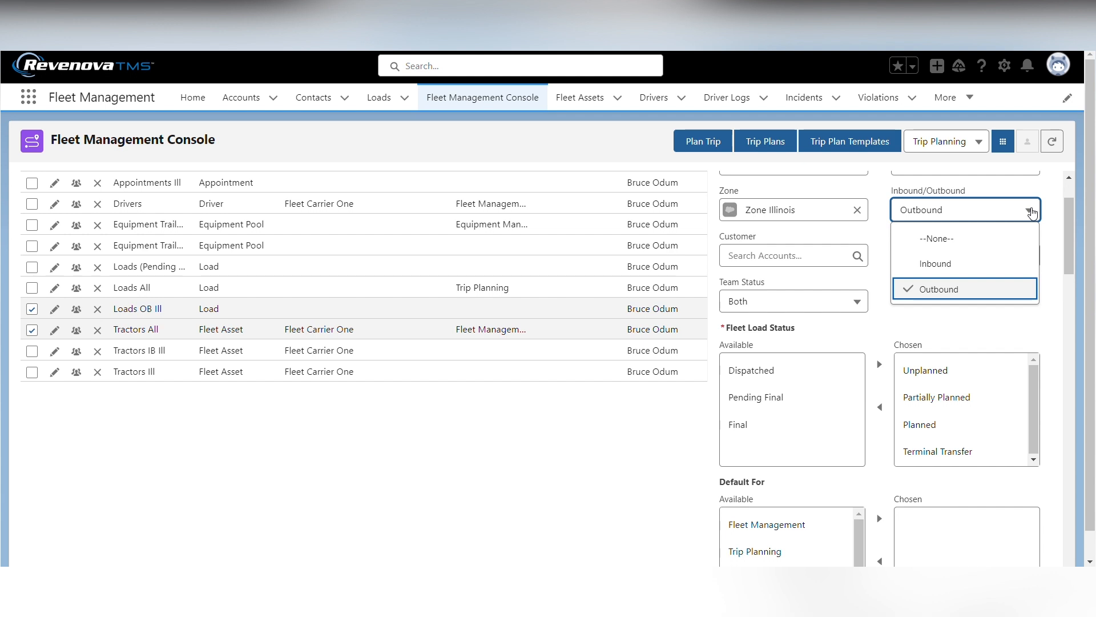
pyautogui.click(1070, 246)
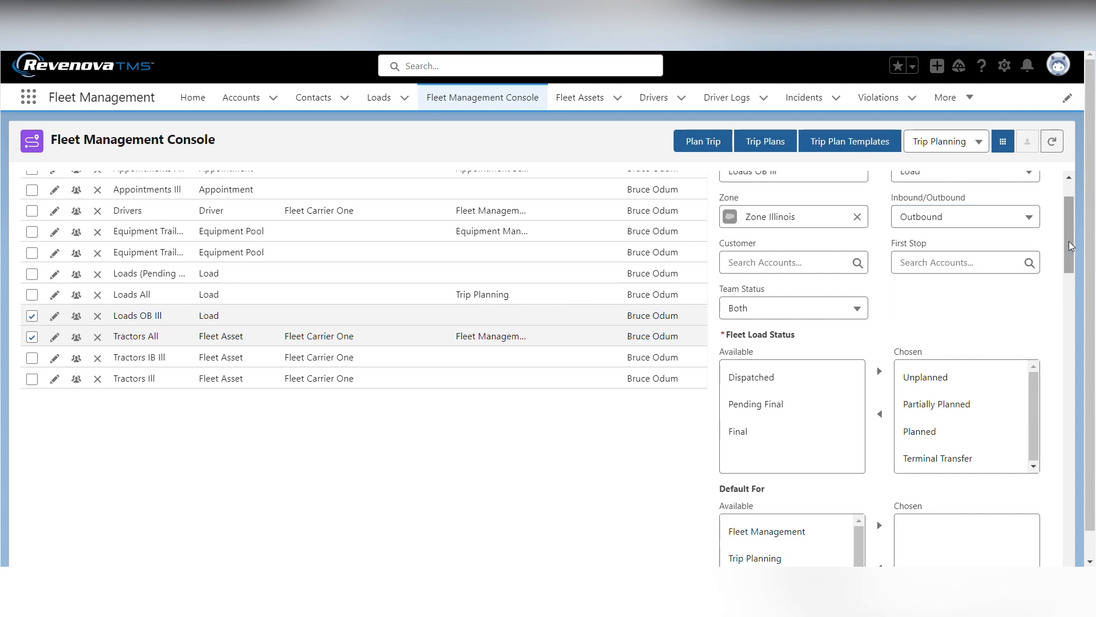
pyautogui.scroll(-3, 972, 298)
pyautogui.scroll(-2, 678, 219)
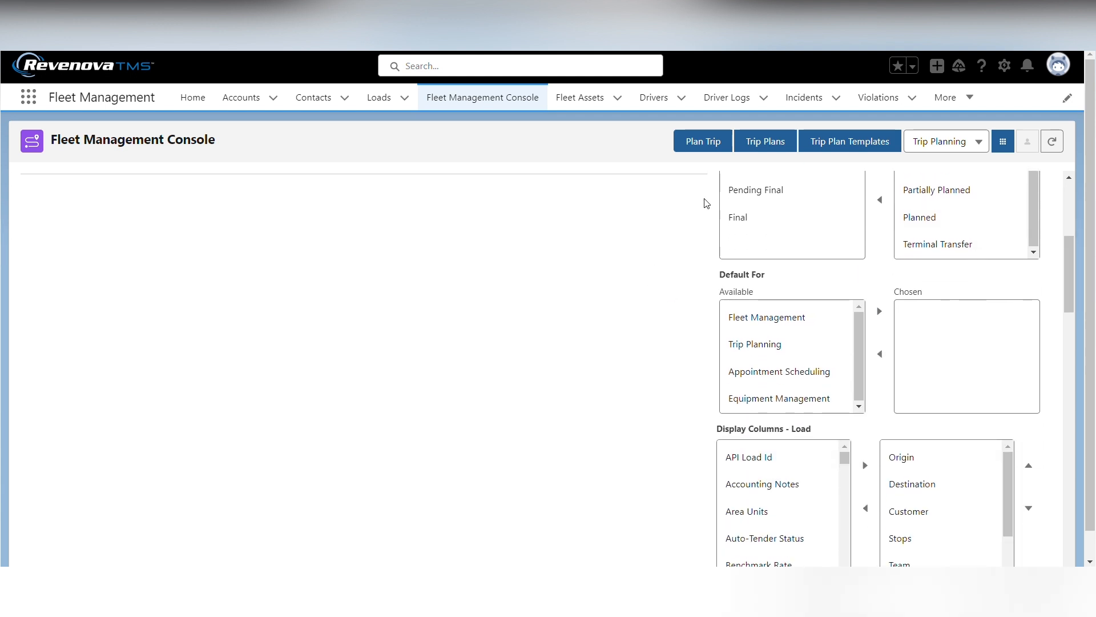
pyautogui.scroll(-5, 1021, 398)
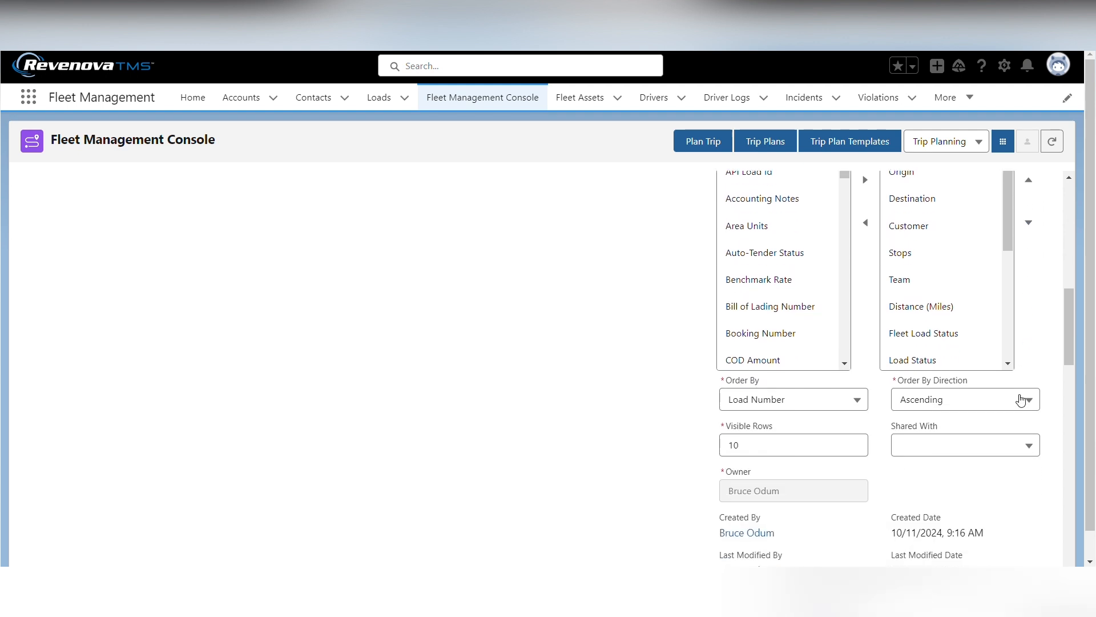
pyautogui.scroll(-3, 1003, 393)
pyautogui.scroll(5, 1003, 393)
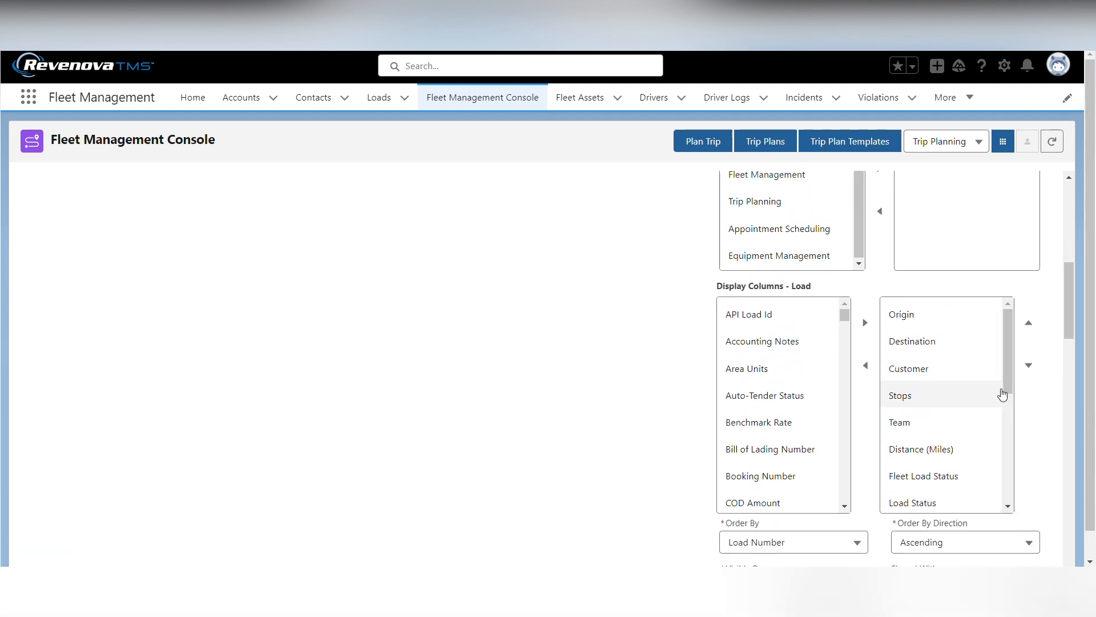
pyautogui.scroll(10, 1001, 389)
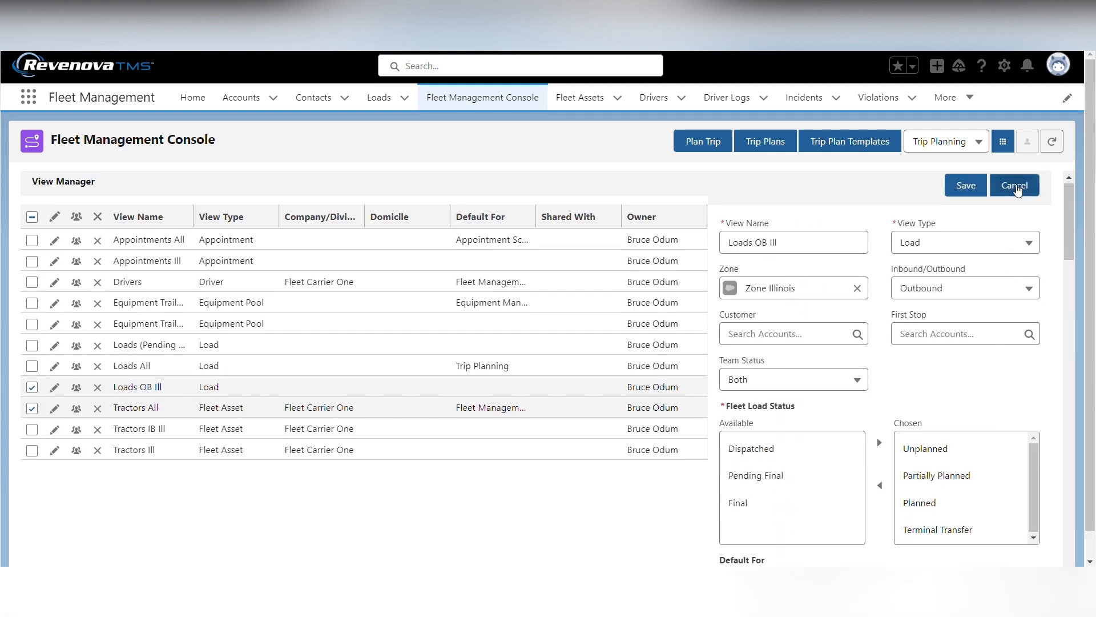
pyautogui.click(1017, 188)
# Change the zone filter of the Loads OB Ill list to Zone Wisconsin.
pyautogui.scroll(-3, 748, 375)
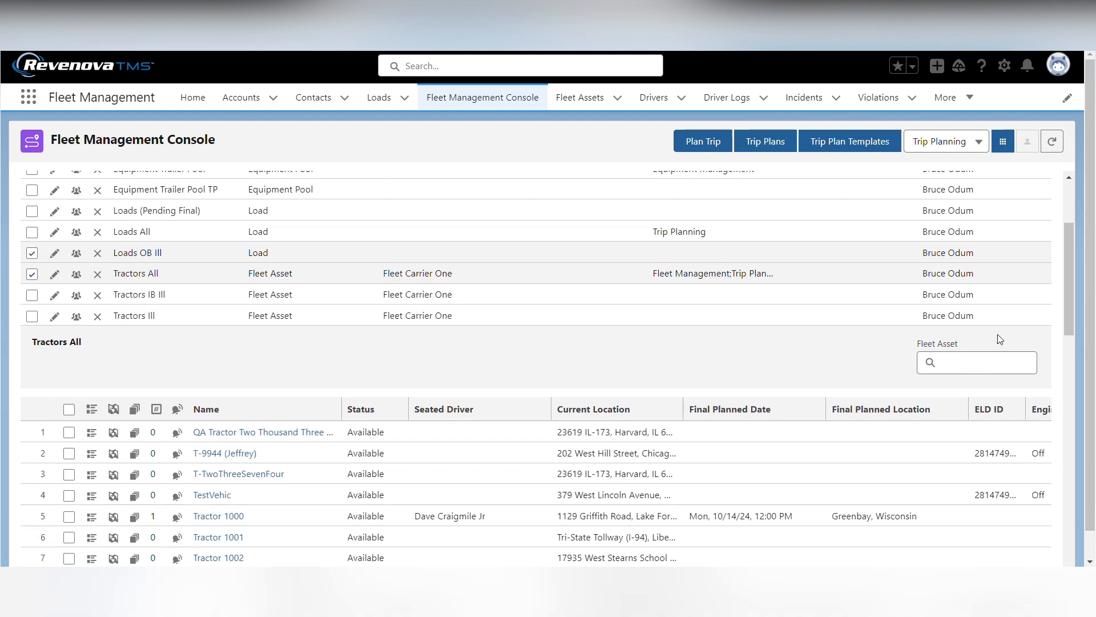
pyautogui.scroll(3, 1000, 340)
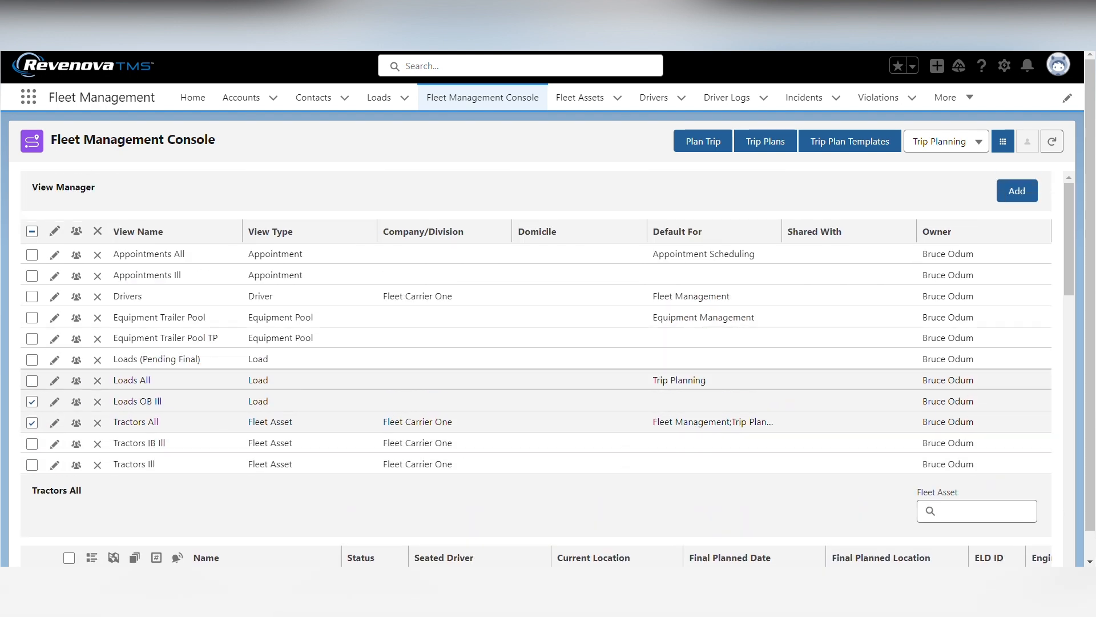
pyautogui.moveTo(1069, 273); pyautogui.dragTo(1068, 442)
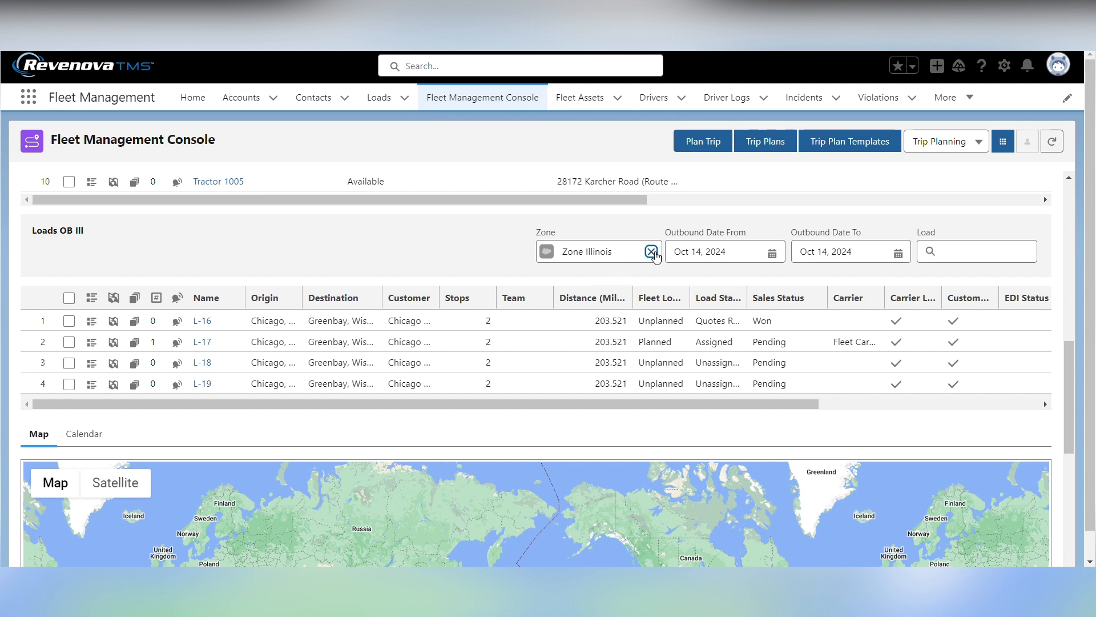
pyautogui.click(651, 252)
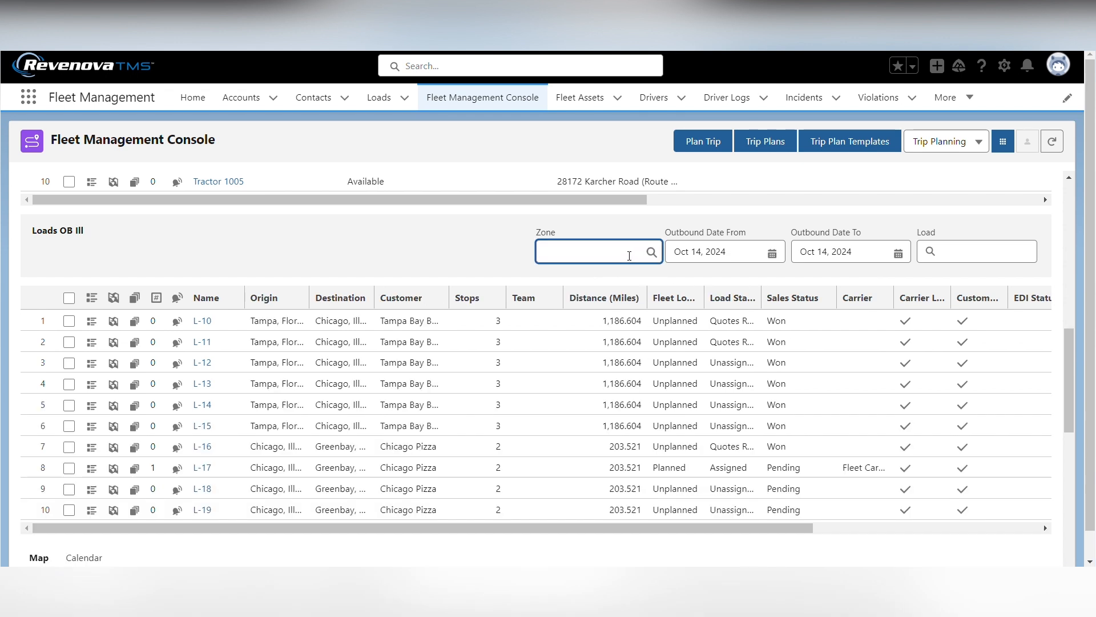
pyautogui.write('zpme')
pyautogui.press('BackSpace')
pyautogui.press('BackSpace')
pyautogui.write('one')
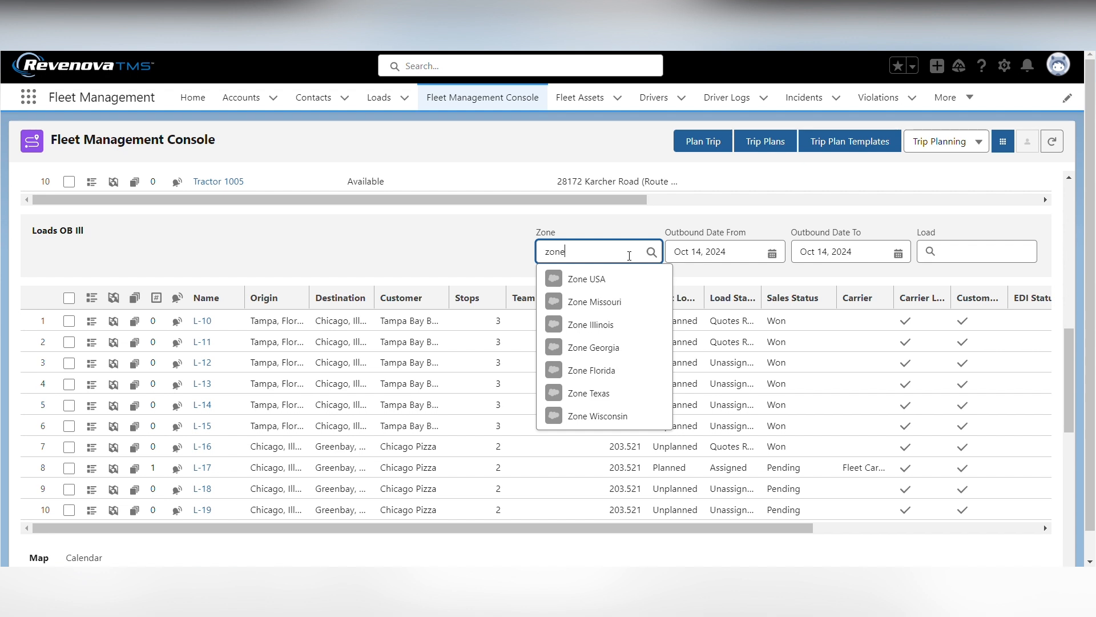
pyautogui.click(594, 417)
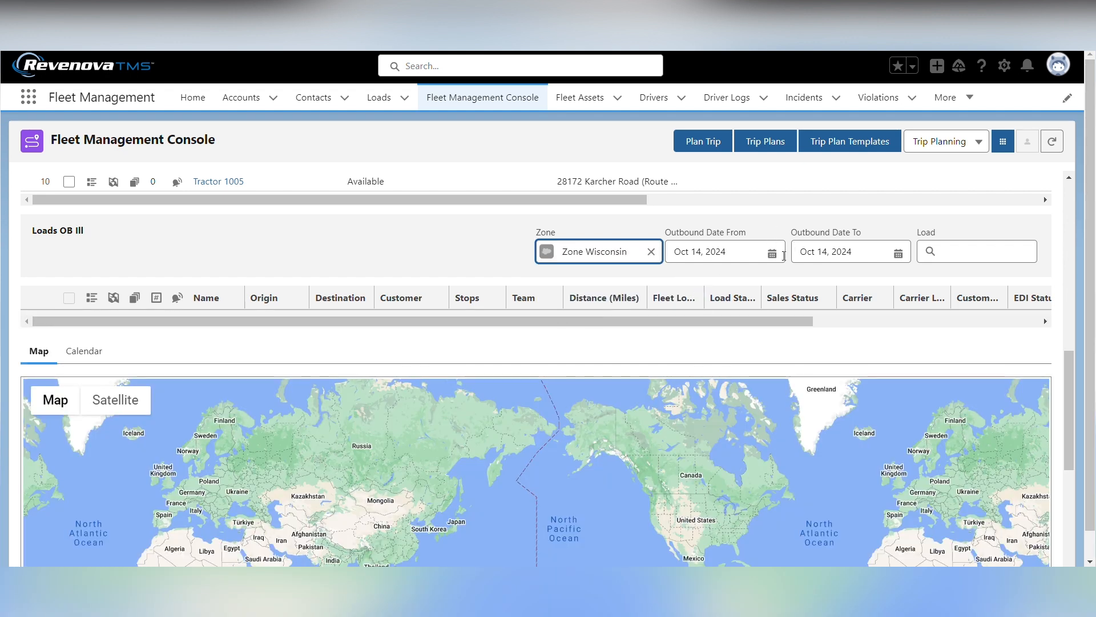
# Set the Outbound Date To filter of the Loads OB Ill list to Oct 19, 2024.
pyautogui.click(771, 251)
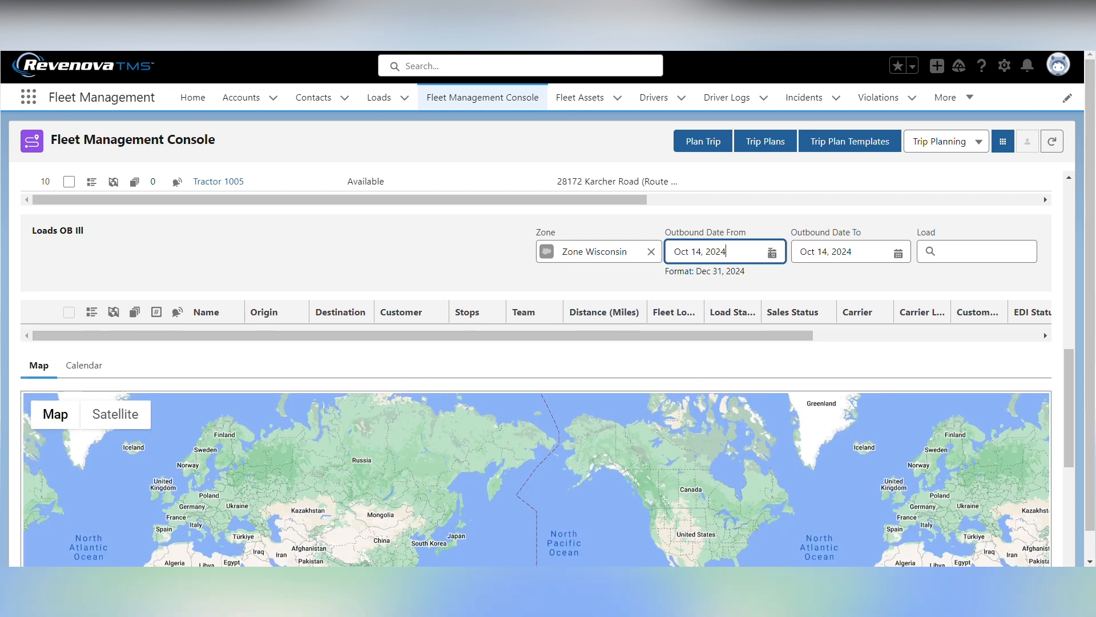
pyautogui.click(904, 251)
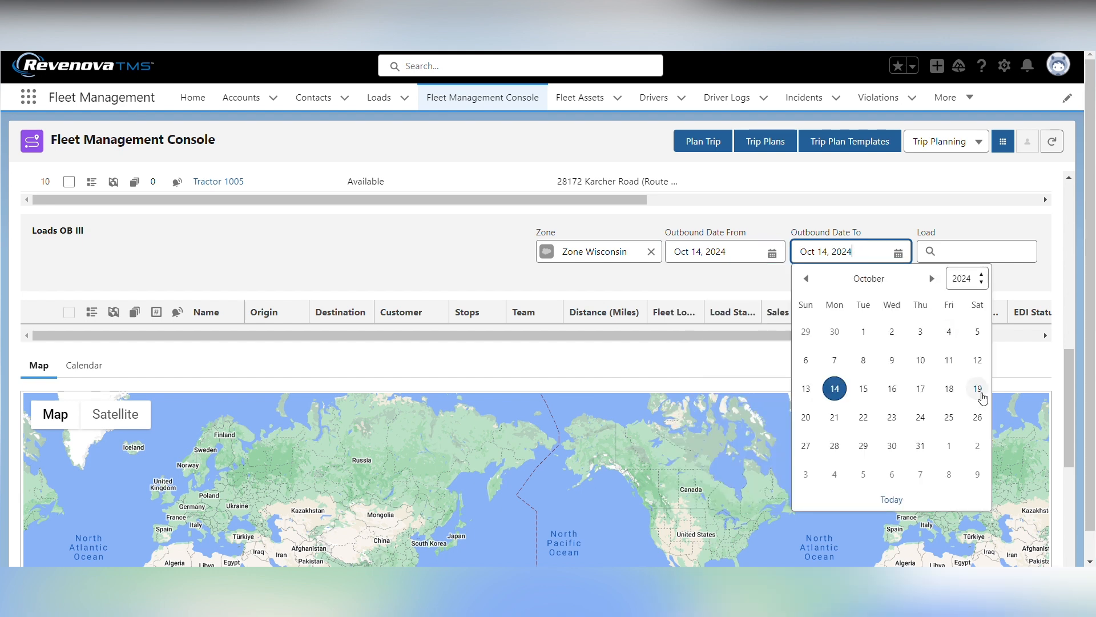
pyautogui.click(978, 388)
pyautogui.click(1040, 234)
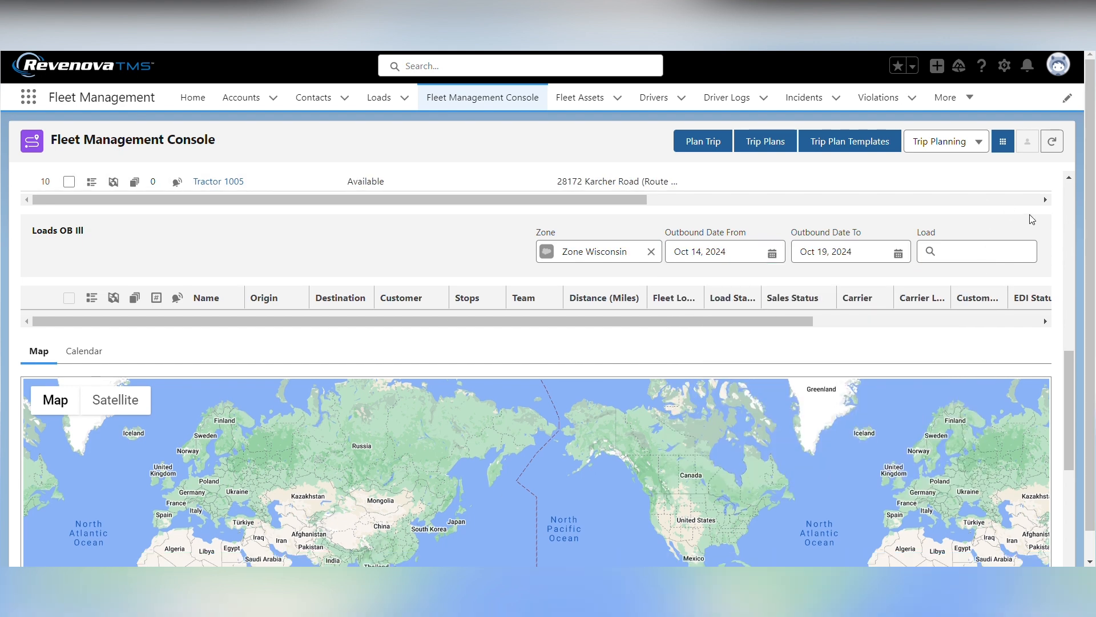
pyautogui.scroll(3, 969, 214)
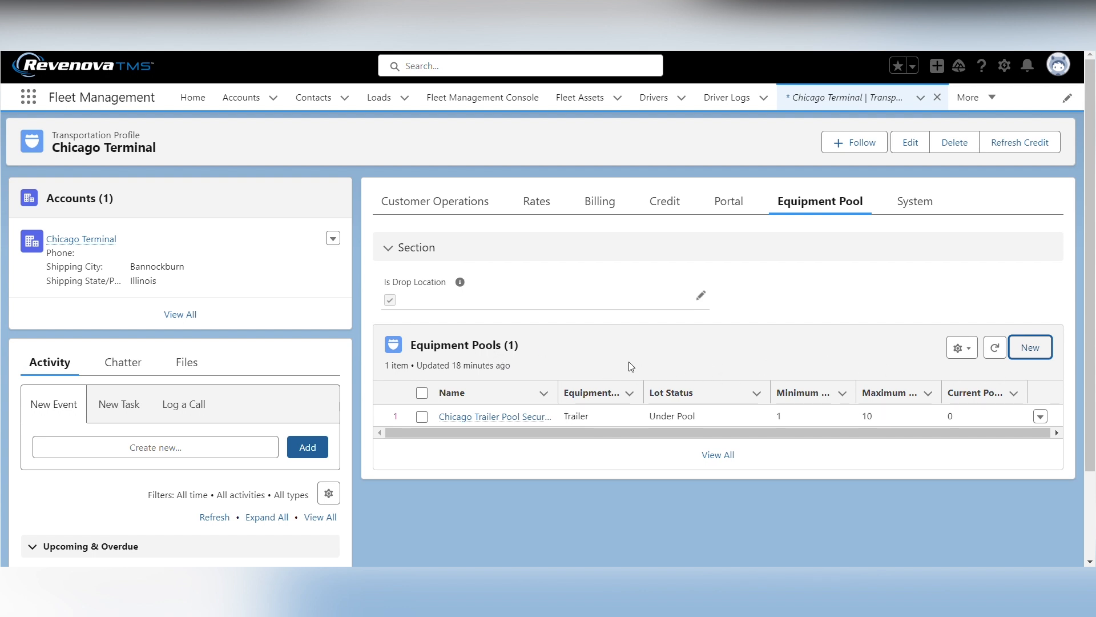
# Start a new equipment pool for the Chicago Terminal profile and name it "Chicago Un Secure".
pyautogui.moveTo(489, 424)
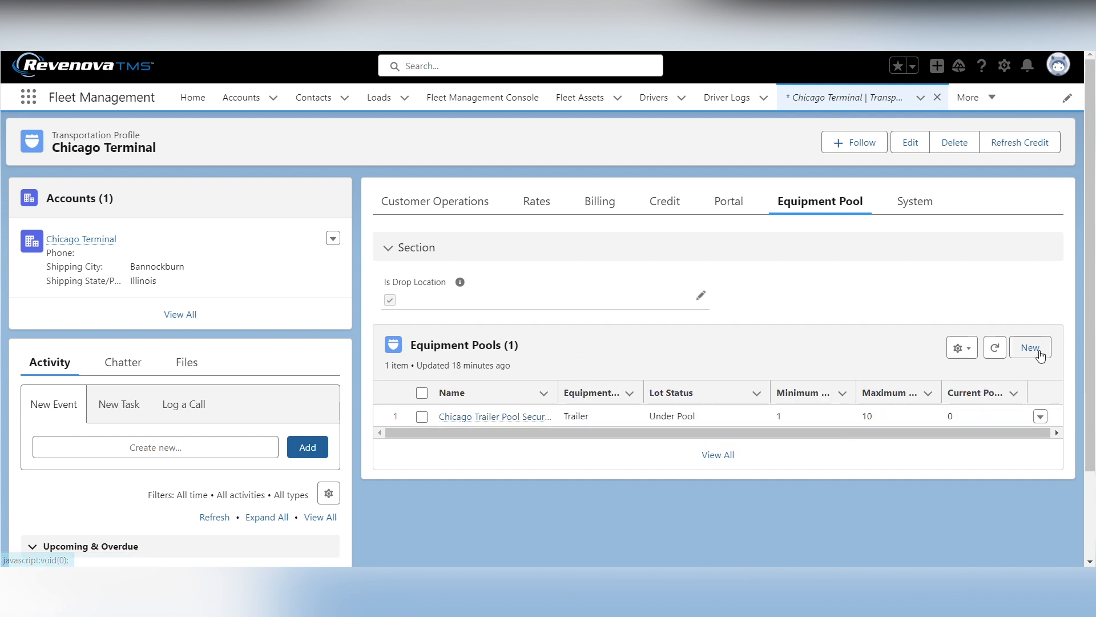
pyautogui.click(1041, 353)
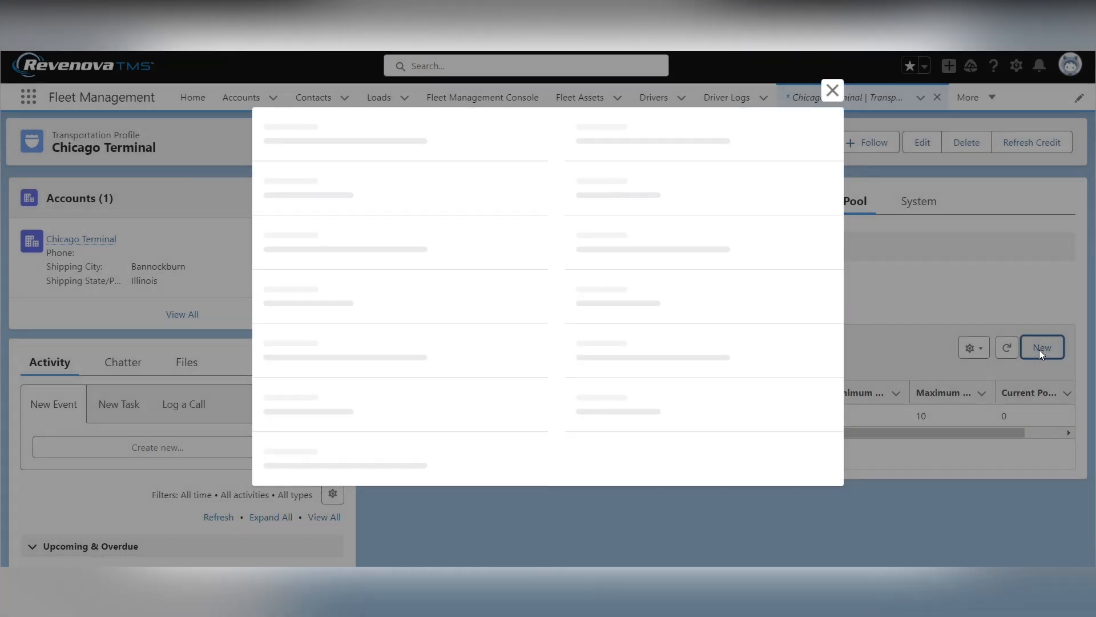
pyautogui.click(354, 278)
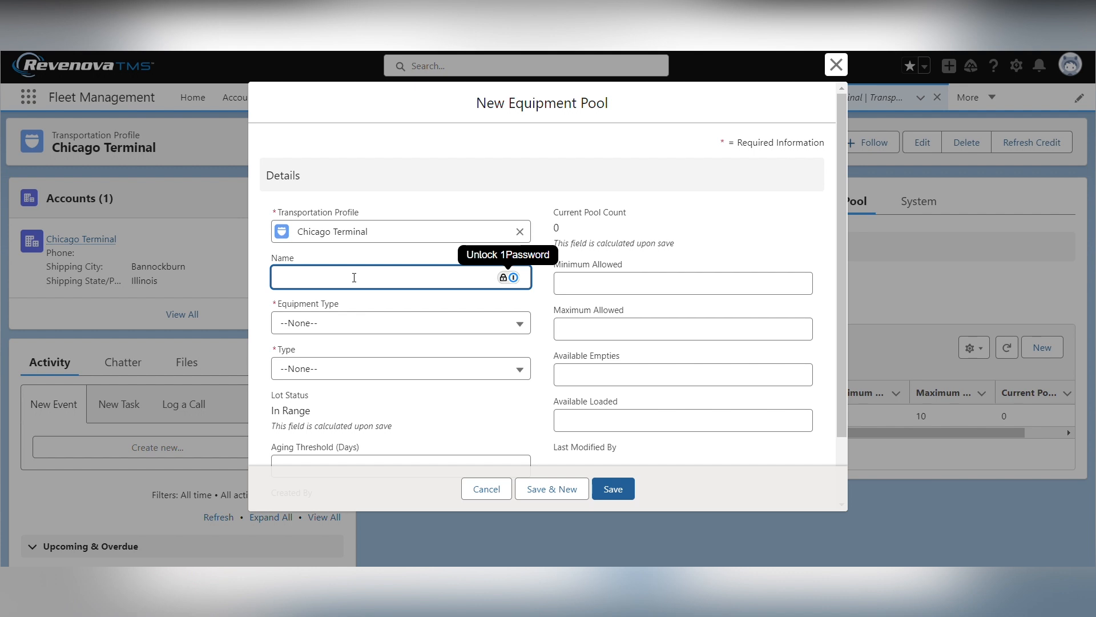
pyautogui.write('C')
pyautogui.press('BackSpace')
pyautogui.press('BackSpace')
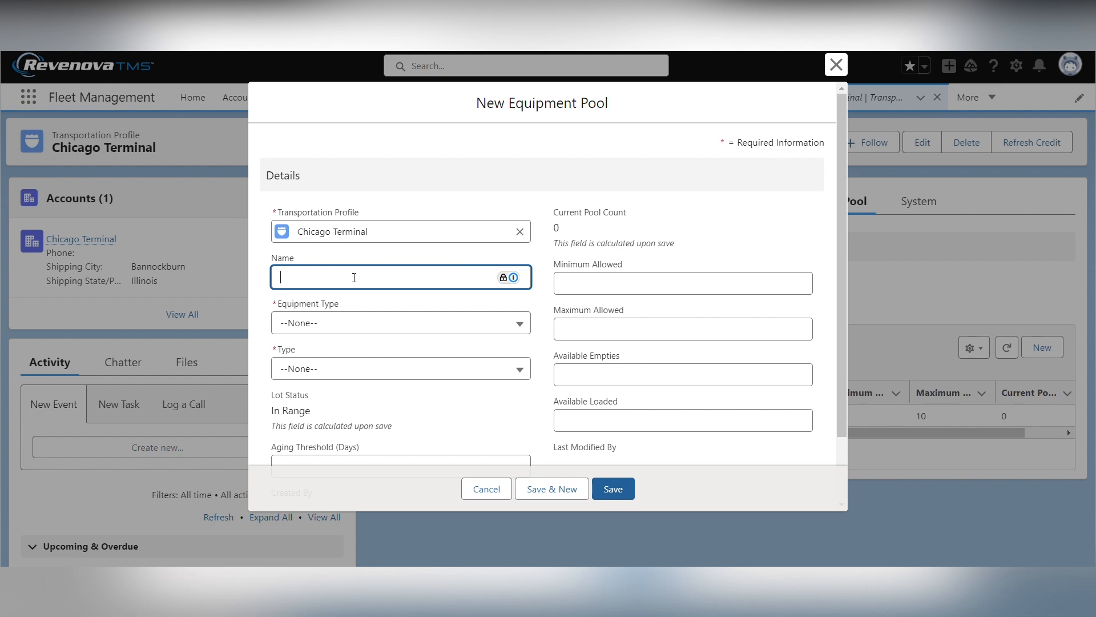
pyautogui.write('Chicago Un Secure')
# Set the new pool's Equipment Type to Trailer and its Type to Unsecured.
pyautogui.click(447, 332)
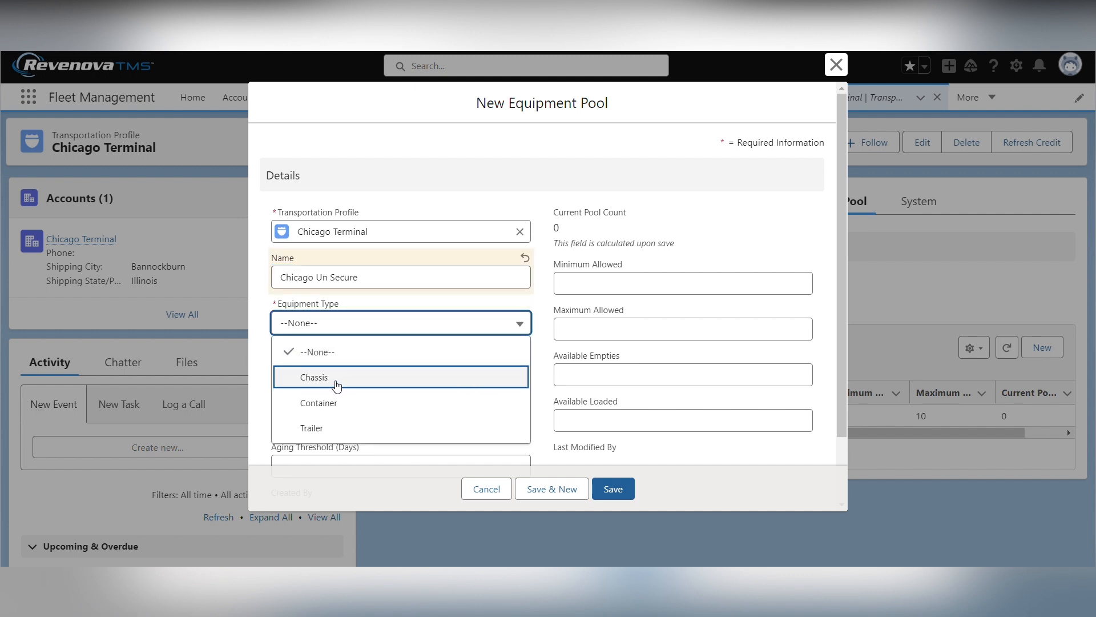
pyautogui.click(316, 427)
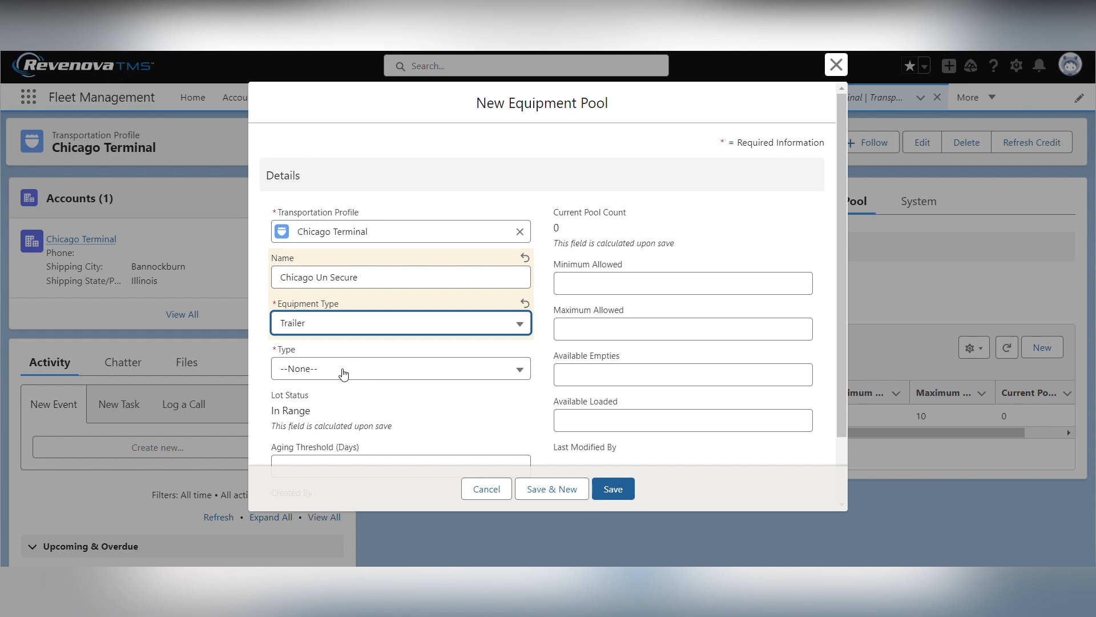
pyautogui.click(342, 373)
pyautogui.click(341, 449)
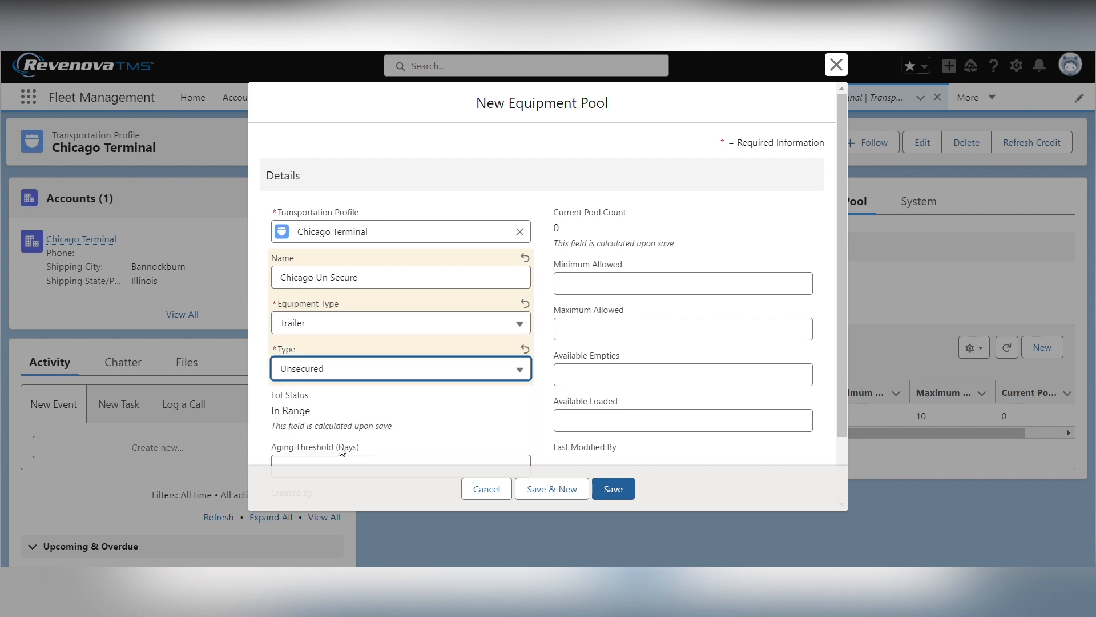
# Set the pool's aging threshold to 5 days, minimum allowed to 1 and maximum allowed to 5, and save the pool.
pyautogui.scroll(-1, 400, 423)
pyautogui.click(372, 397)
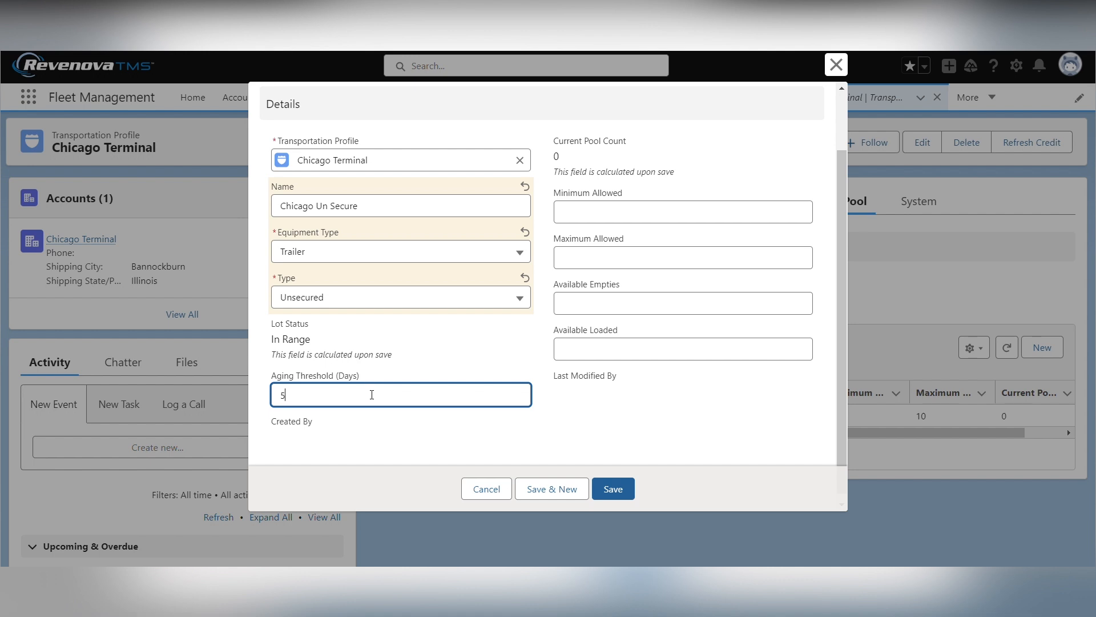
pyautogui.click(622, 214)
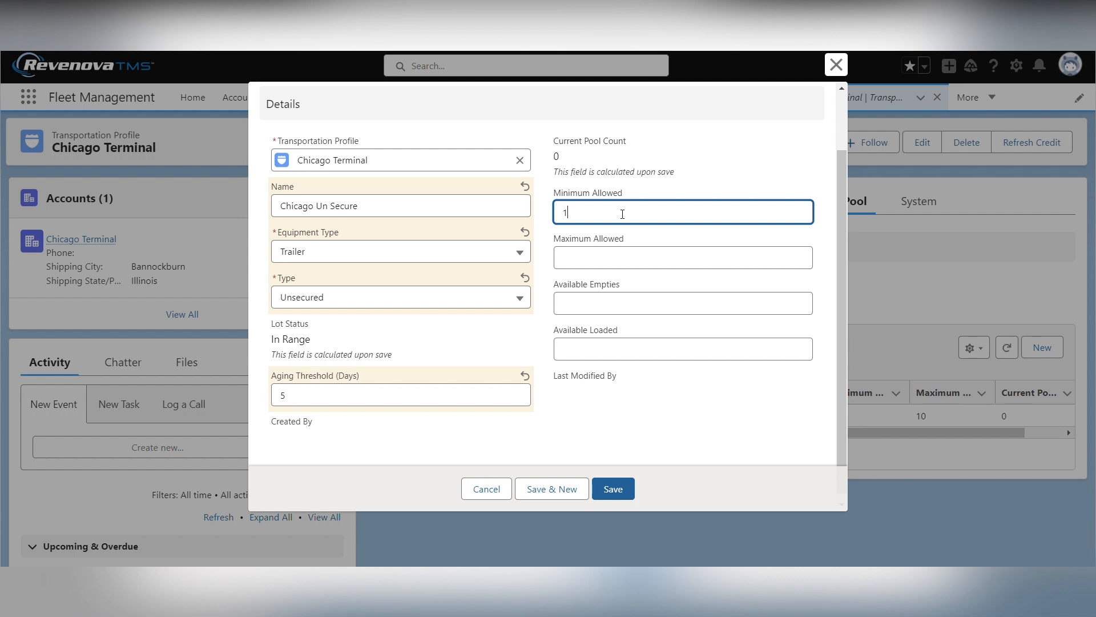
pyautogui.click(636, 258)
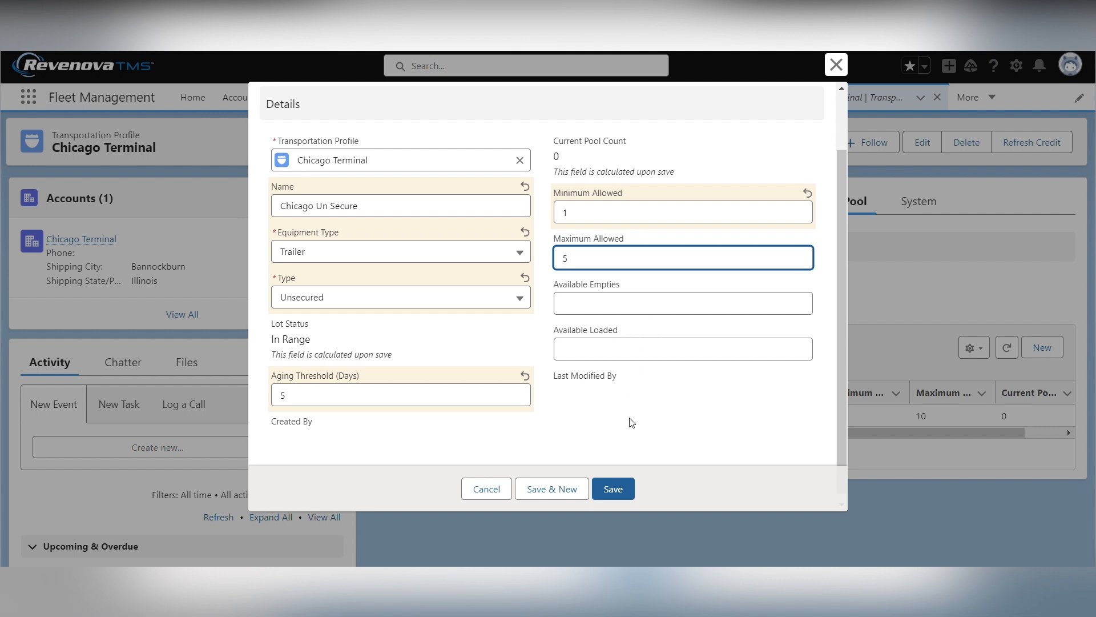
pyautogui.click(625, 492)
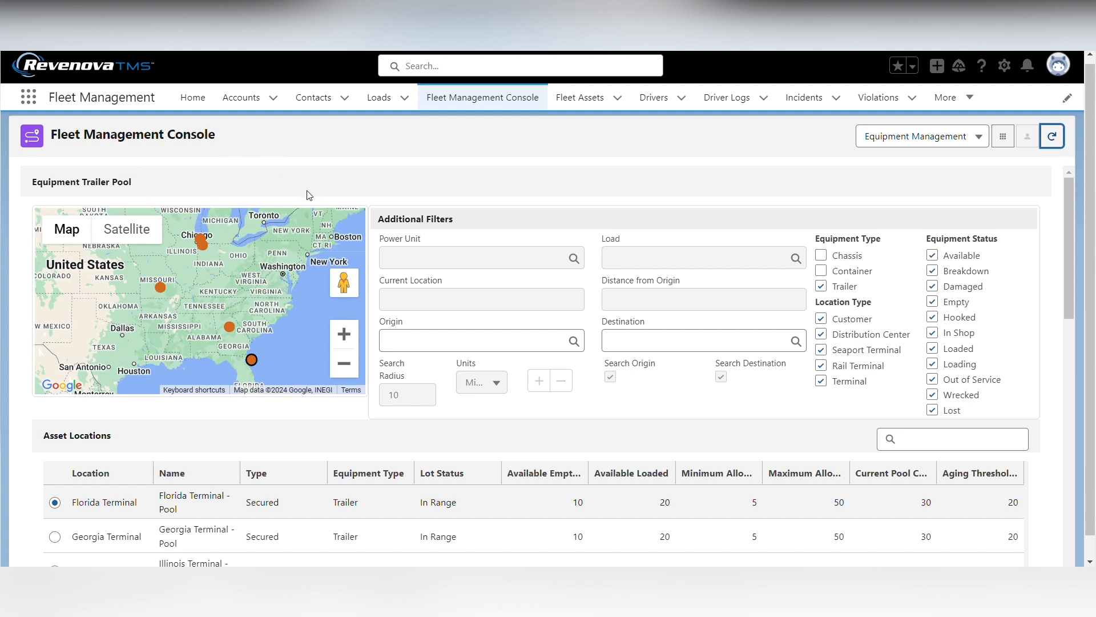
# Review the equipment pools in the asset locations list and show the trailers of the Georgia Terminal pool.
pyautogui.scroll(-3, 306, 191)
pyautogui.scroll(3, 306, 190)
pyautogui.scroll(-3, 306, 190)
pyautogui.scroll(-2, 306, 191)
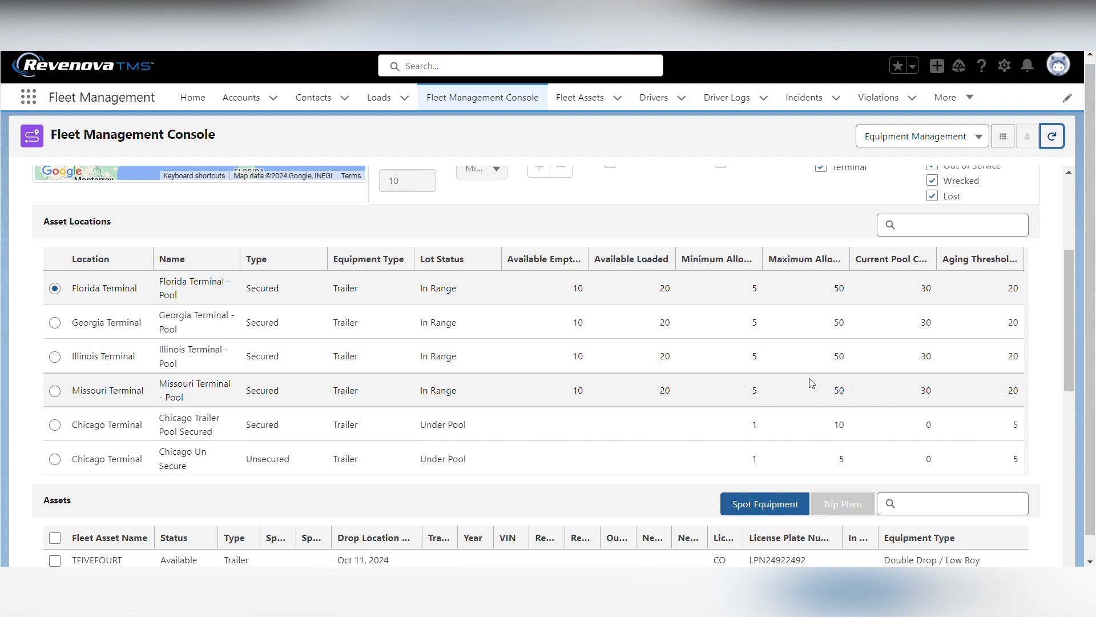
pyautogui.scroll(-1, 842, 374)
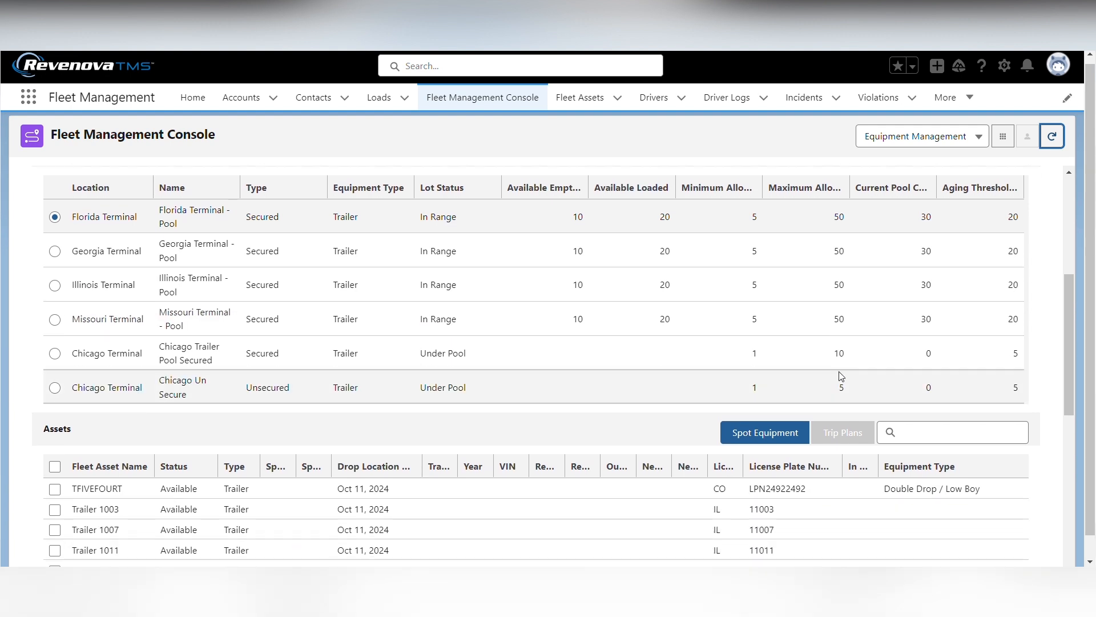
pyautogui.click(55, 252)
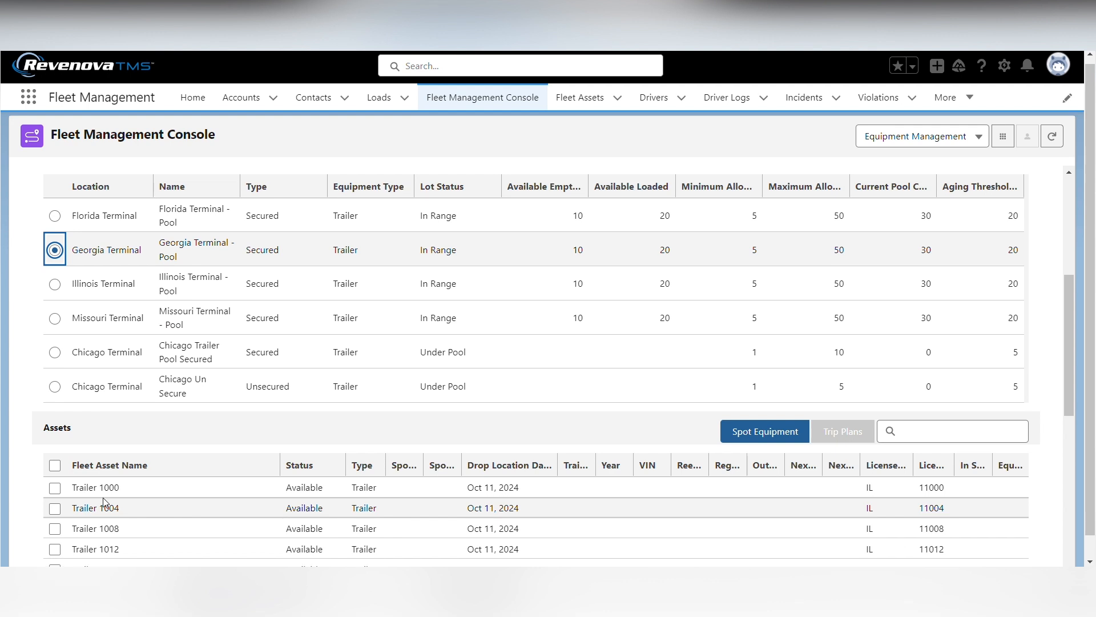
# Select Trailers 1006, 1010, 1014, 1018 and 1022 in the Missouri Terminal pool and open them for spotting.
pyautogui.scroll(-2, 126, 456)
pyautogui.click(54, 178)
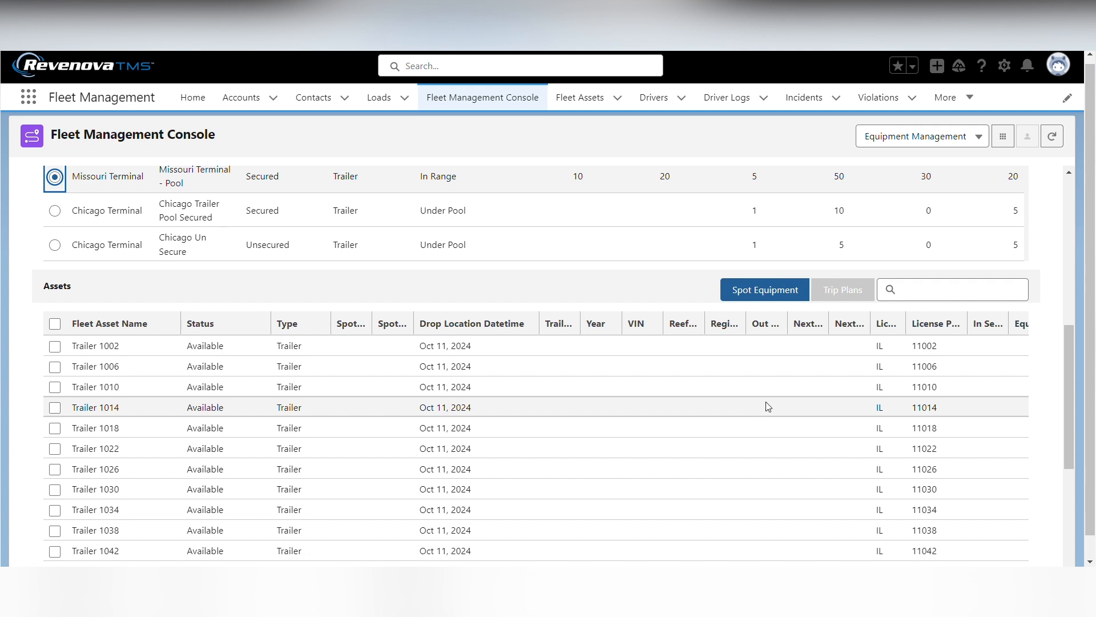
pyautogui.click(55, 367)
pyautogui.click(55, 387)
pyautogui.click(54, 407)
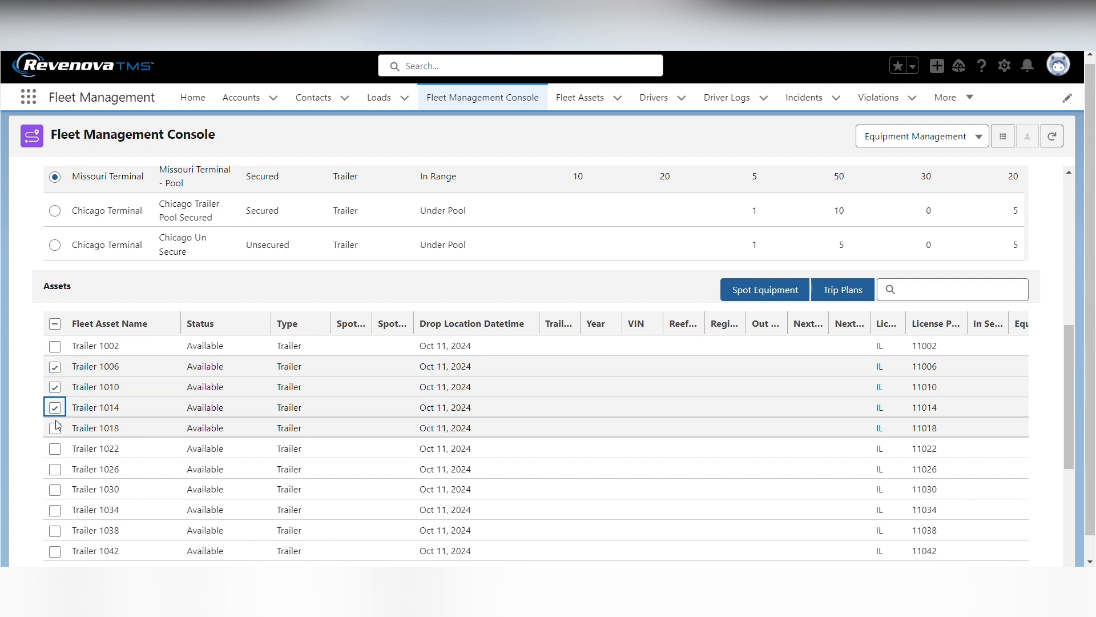
pyautogui.click(57, 430)
pyautogui.click(57, 451)
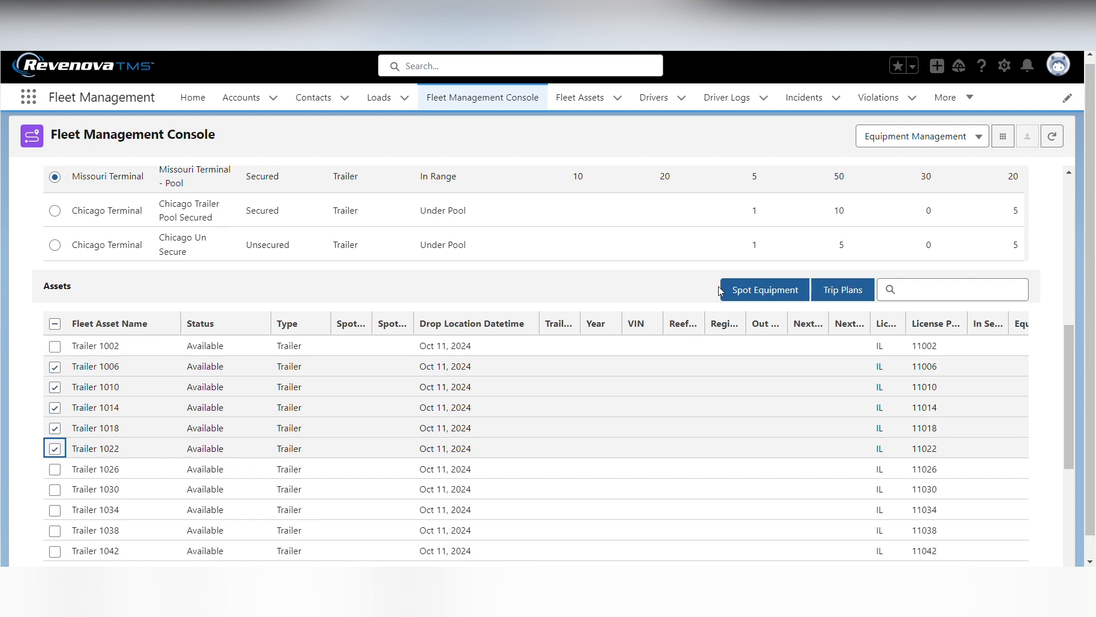
pyautogui.click(782, 296)
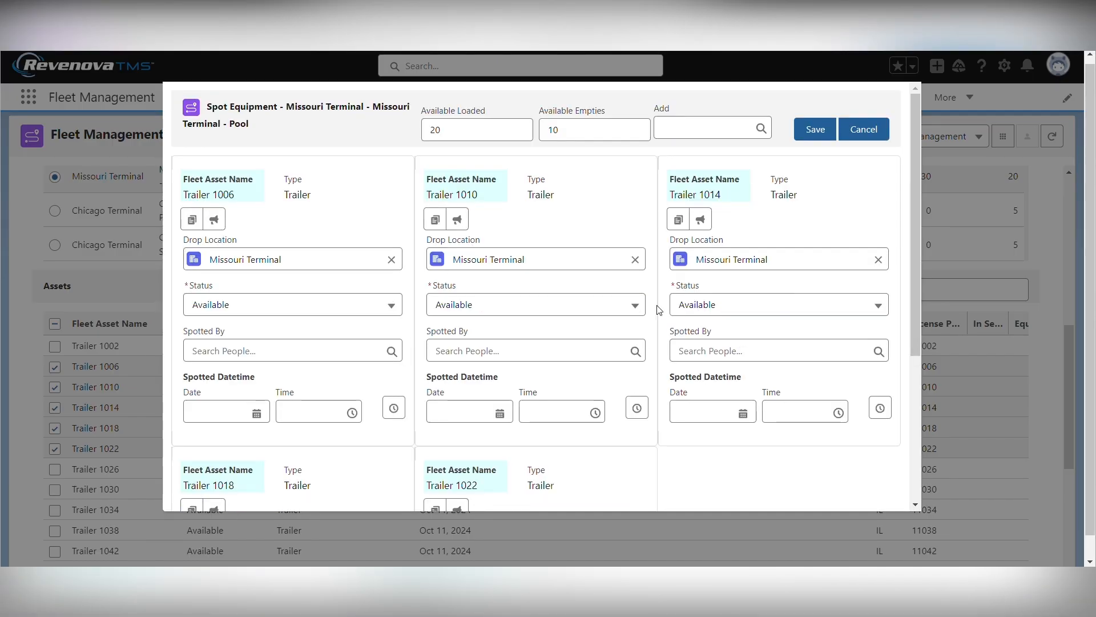
# Set Trailer 1006's drop location to Chicago Terminal, choose the person who spotted it, and set the spotted date to Oct 14, 2024.
pyautogui.click(391, 260)
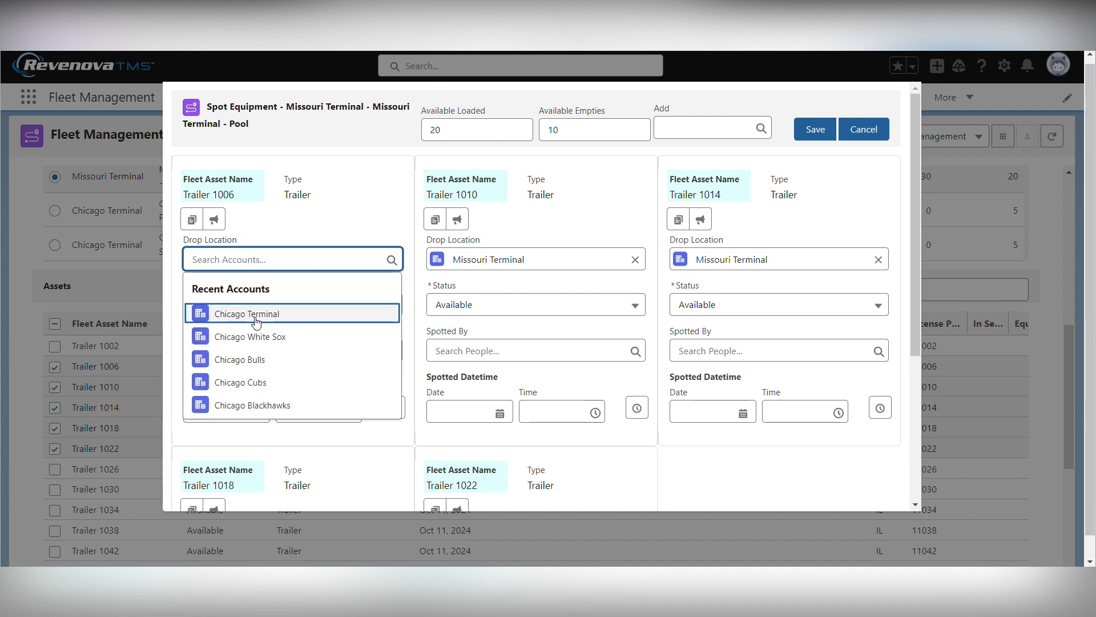
pyautogui.click(256, 321)
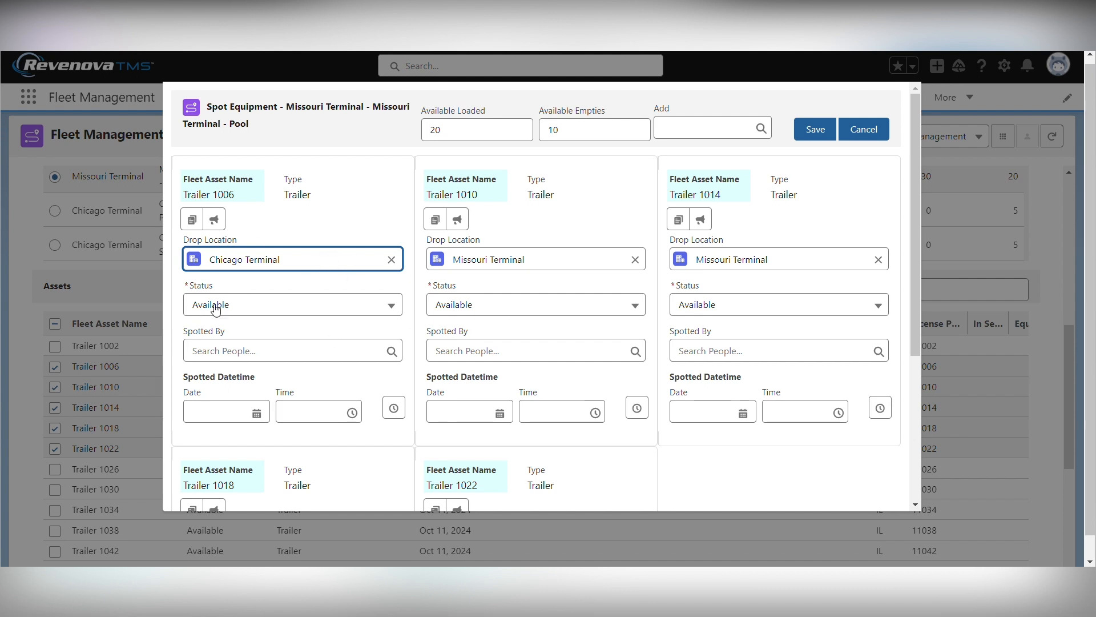
pyautogui.click(260, 351)
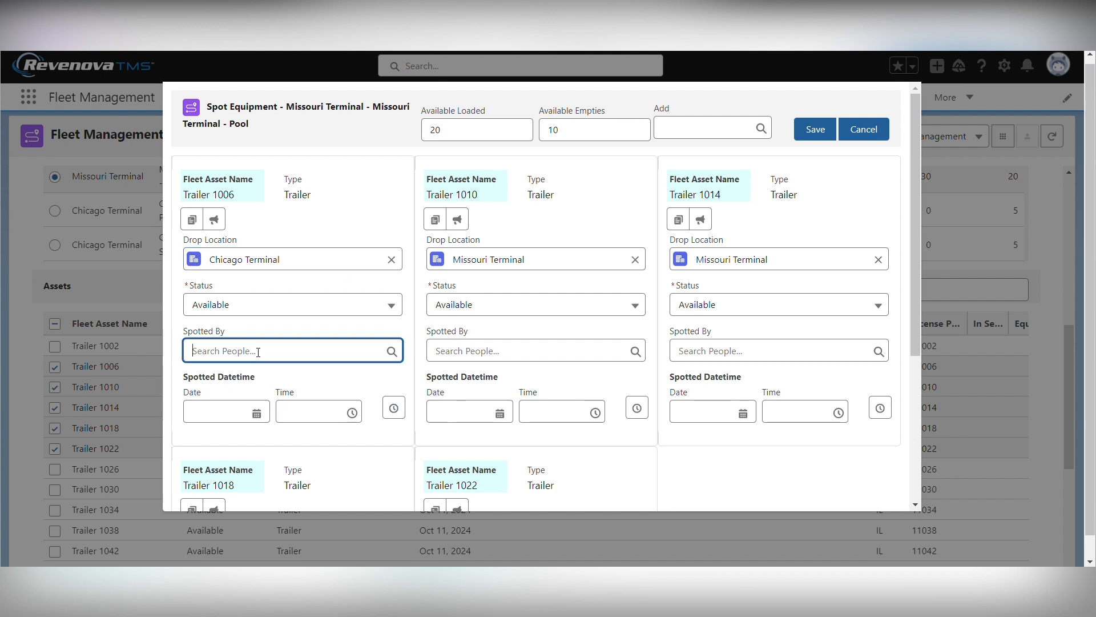
pyautogui.click(251, 404)
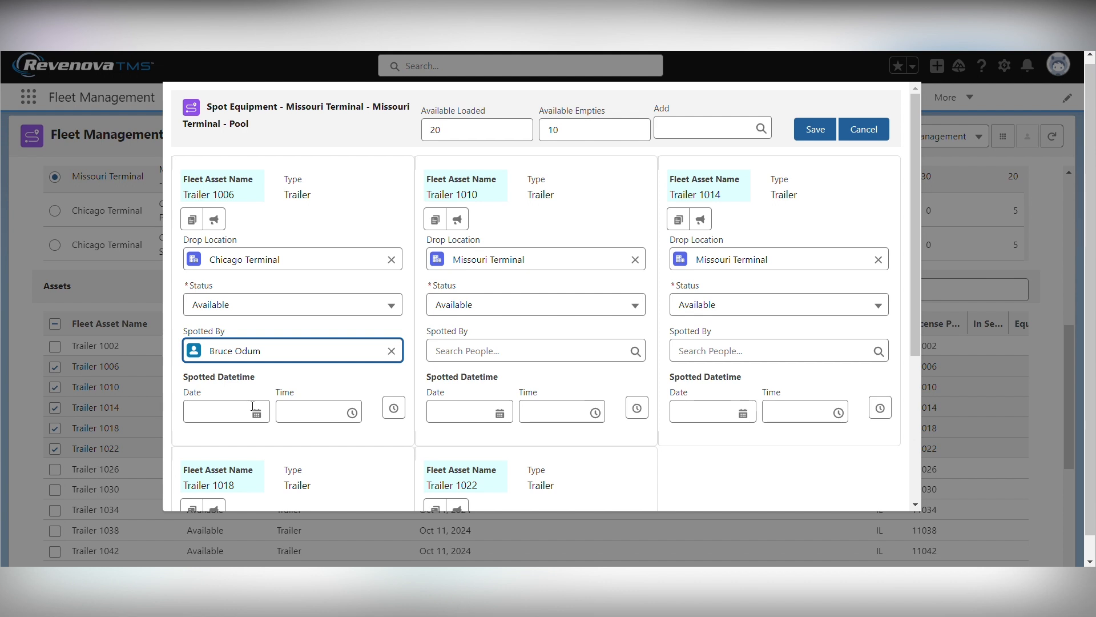
pyautogui.click(255, 417)
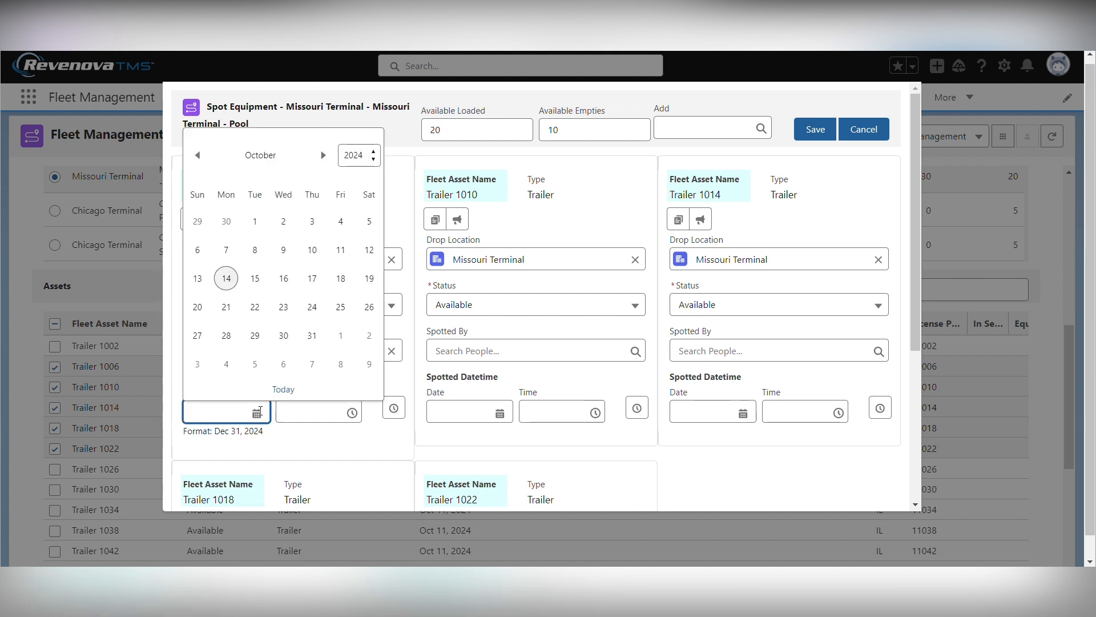
pyautogui.click(283, 390)
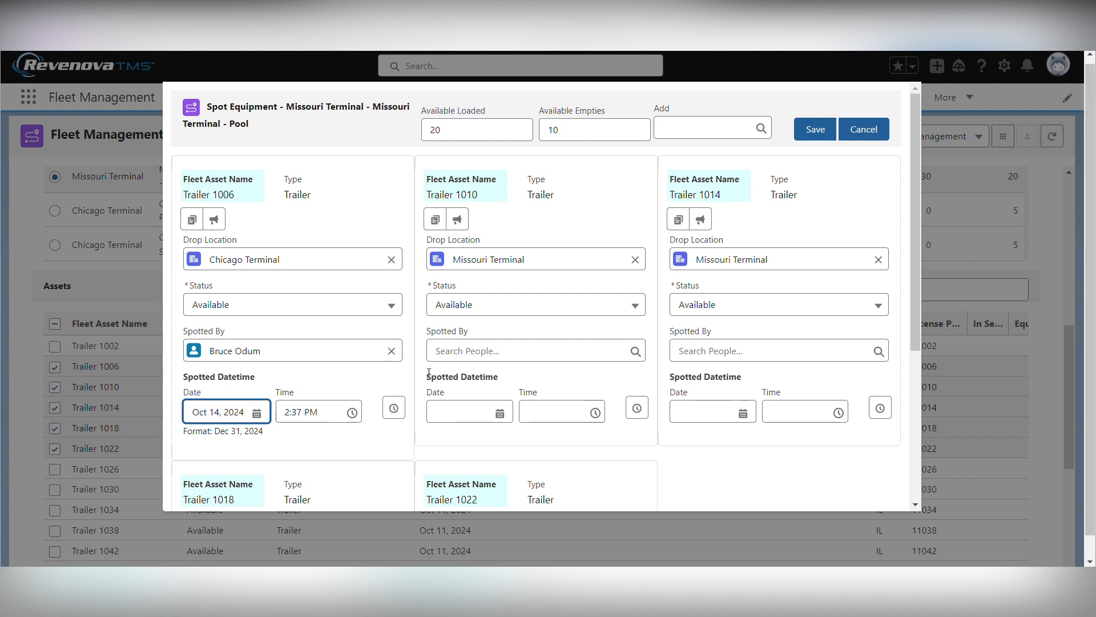
# Copy Trailer 1006's spotting details to the other selected trailers, save the changes and refresh the console.
pyautogui.click(193, 221)
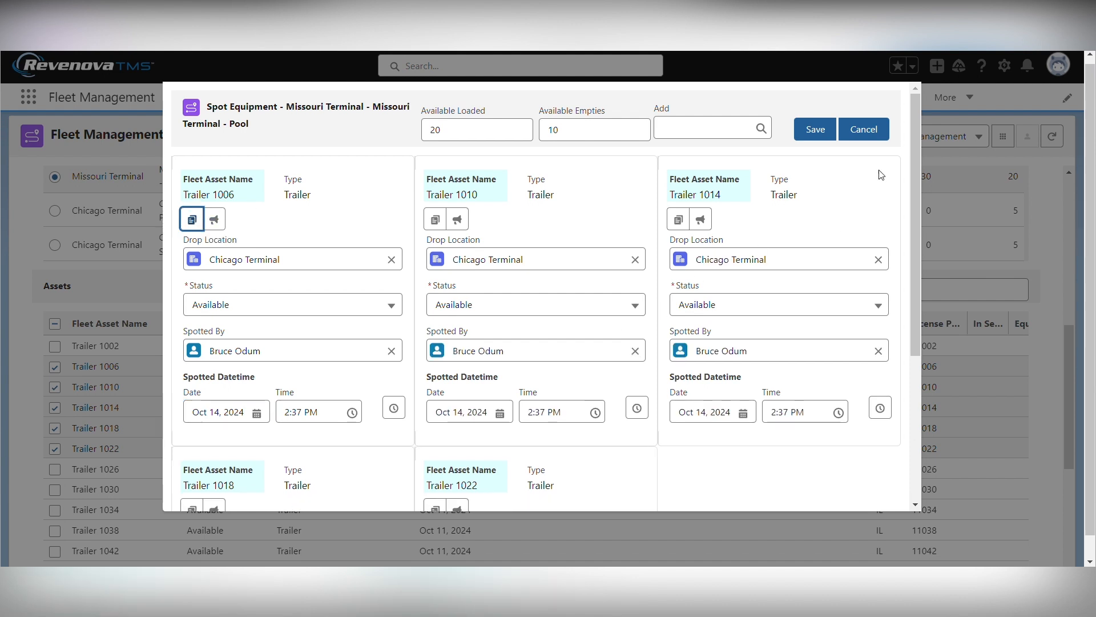
pyautogui.click(817, 139)
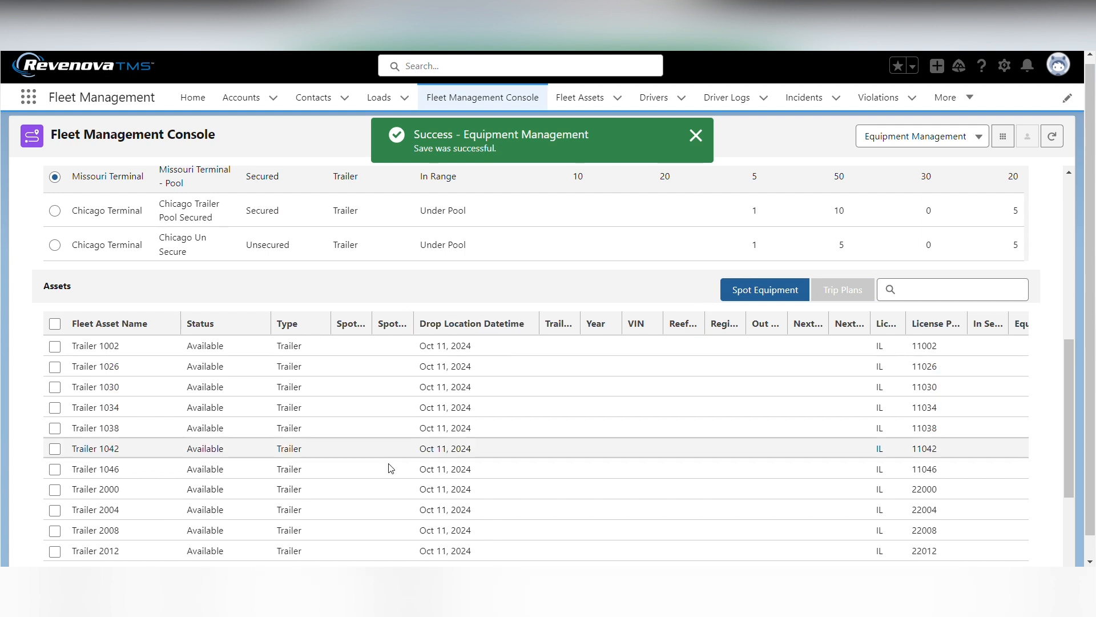
pyautogui.click(1054, 140)
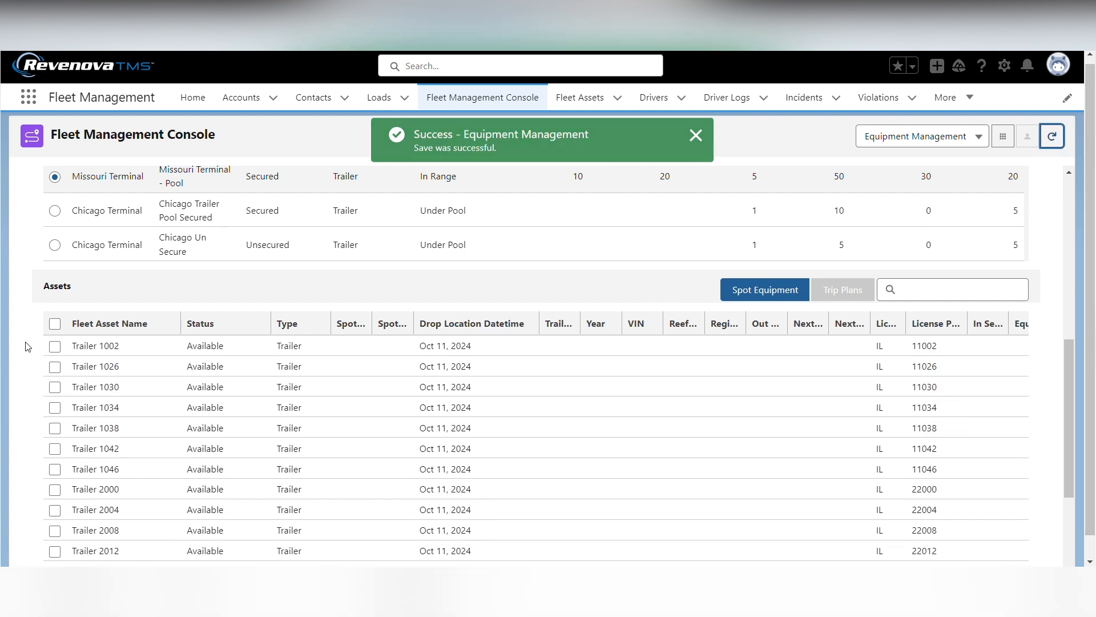
# Open Trailer 1010 from the Chicago Trailer Pool Secured for spotting and set its status to Damaged.
pyautogui.click(54, 210)
pyautogui.scroll(-1, 355, 515)
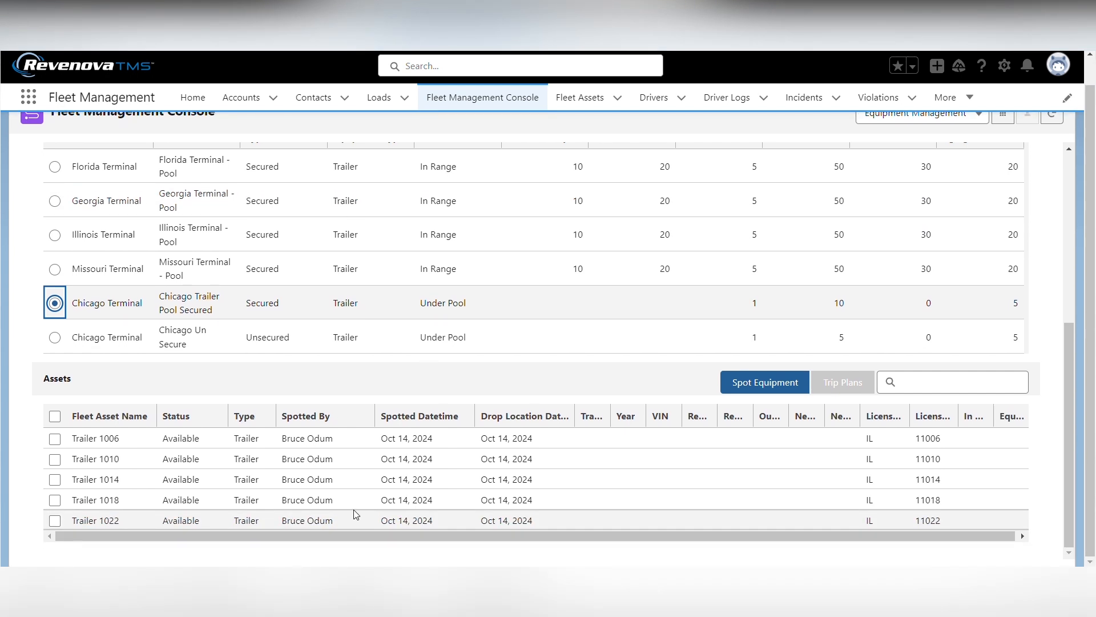
pyautogui.click(55, 460)
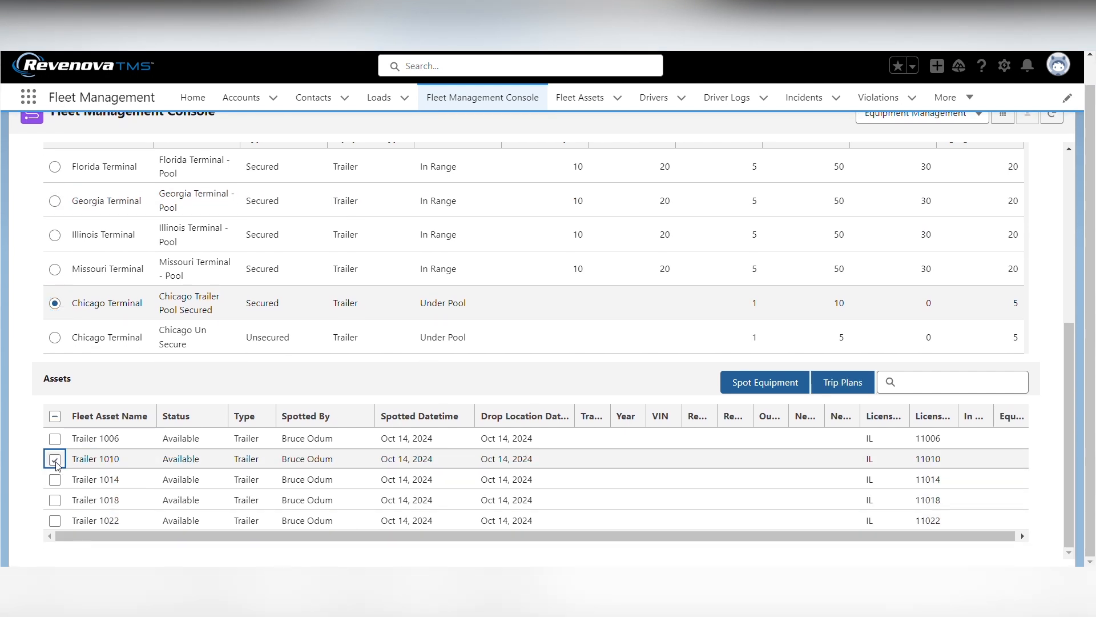
pyautogui.click(765, 384)
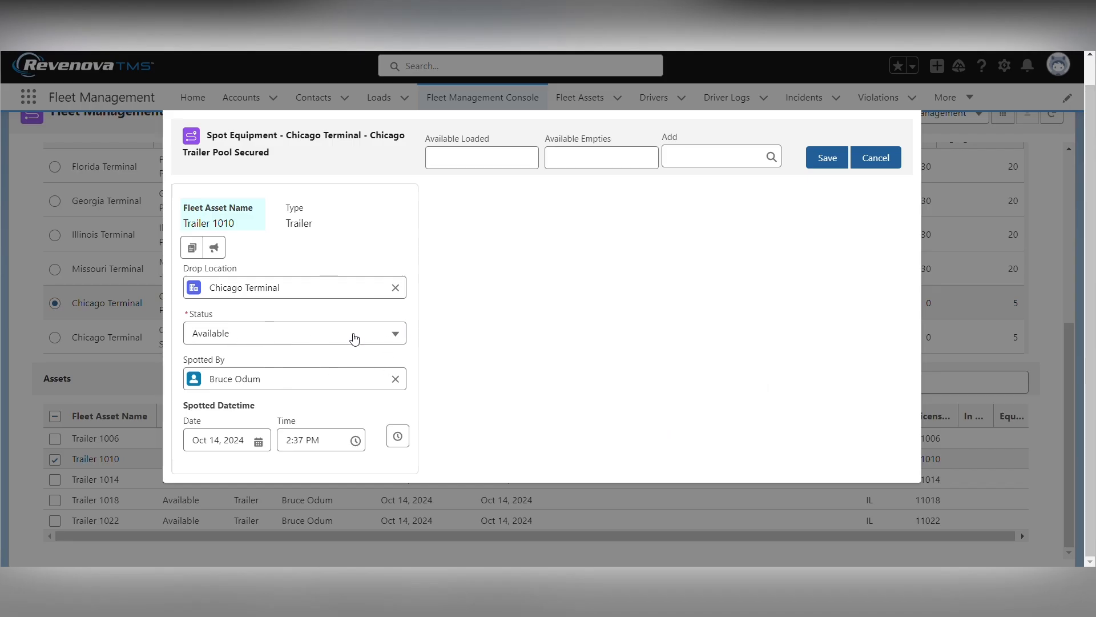
pyautogui.click(316, 335)
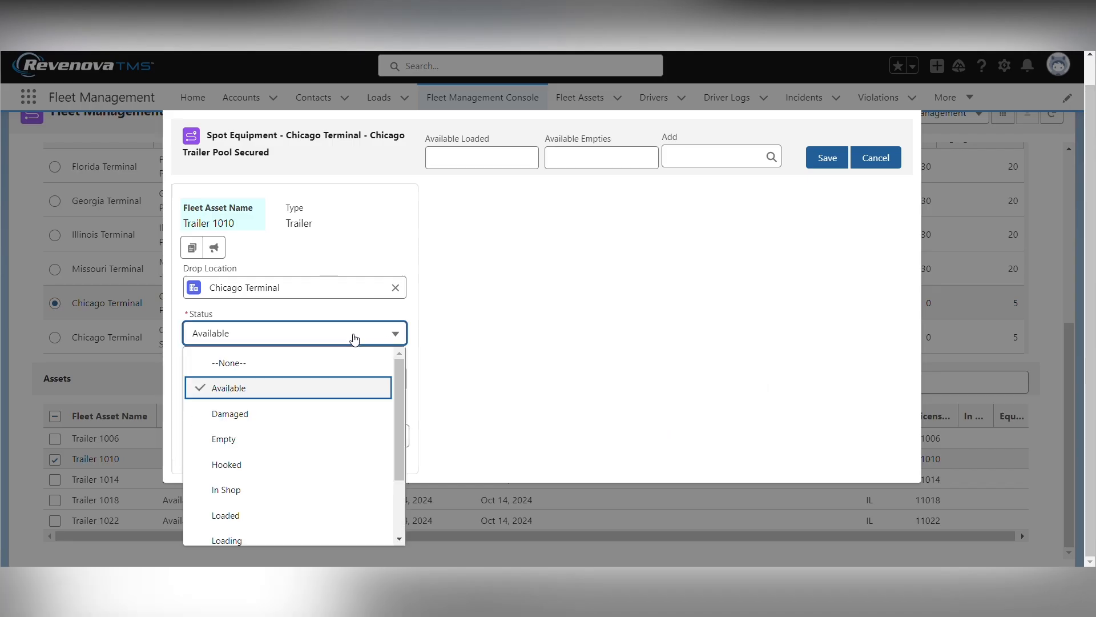
pyautogui.click(265, 423)
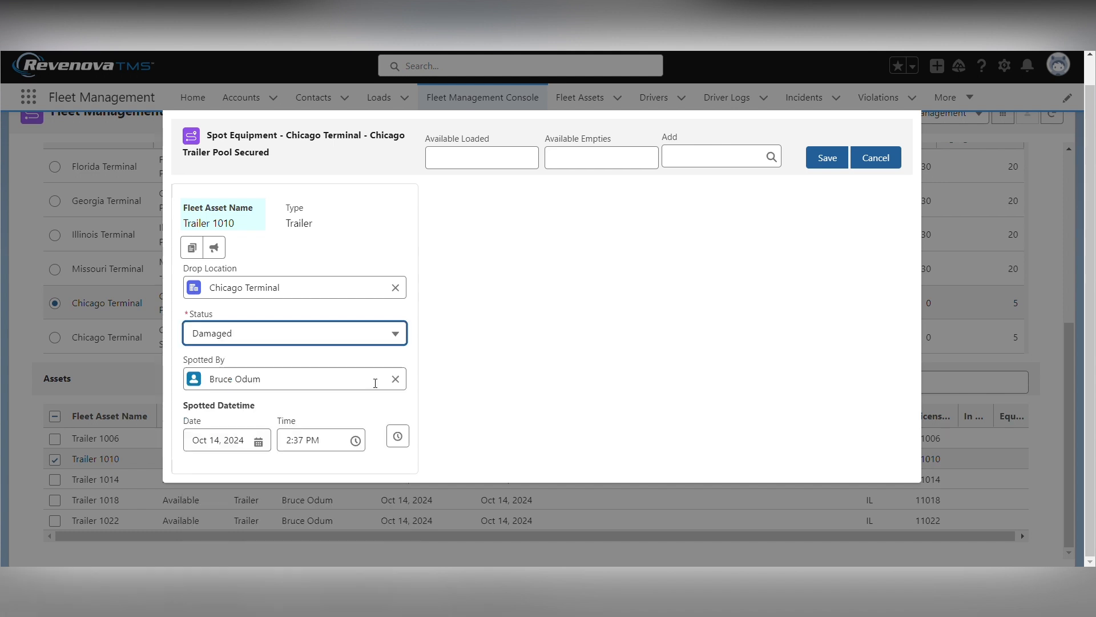
pyautogui.click(214, 248)
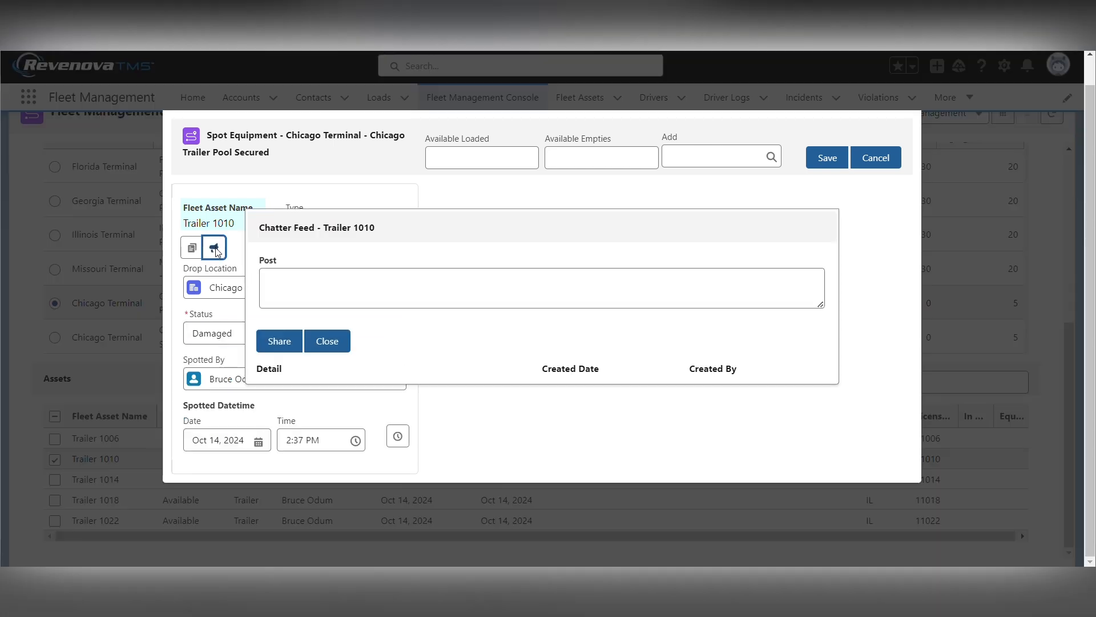
pyautogui.click(289, 273)
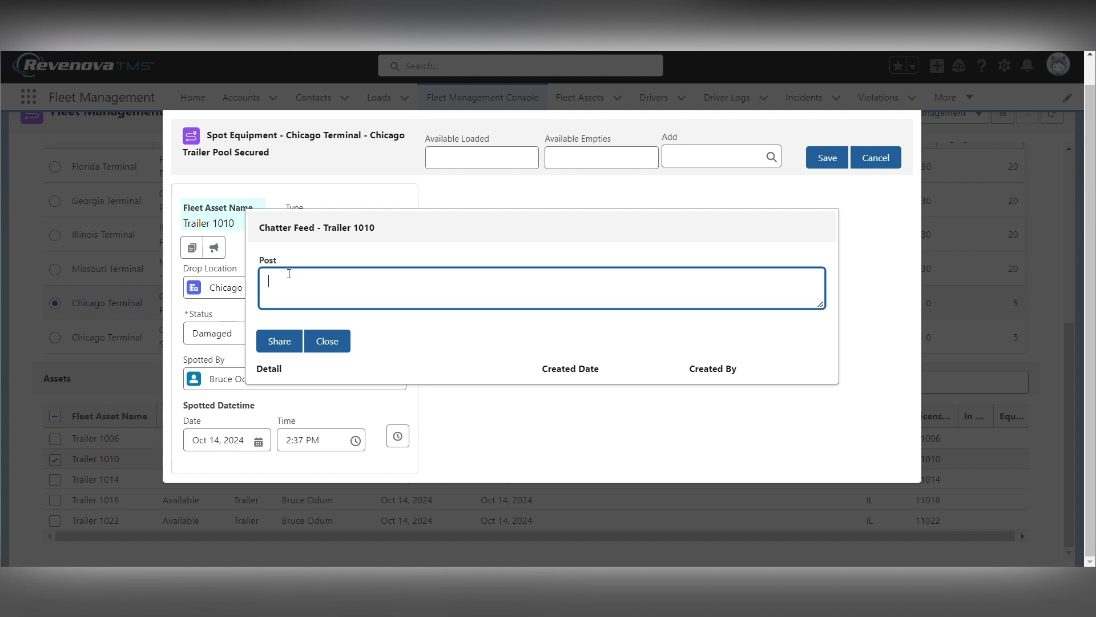
pyautogui.write('@')
pyautogui.write('damage contr')
pyautogui.write('ol ')
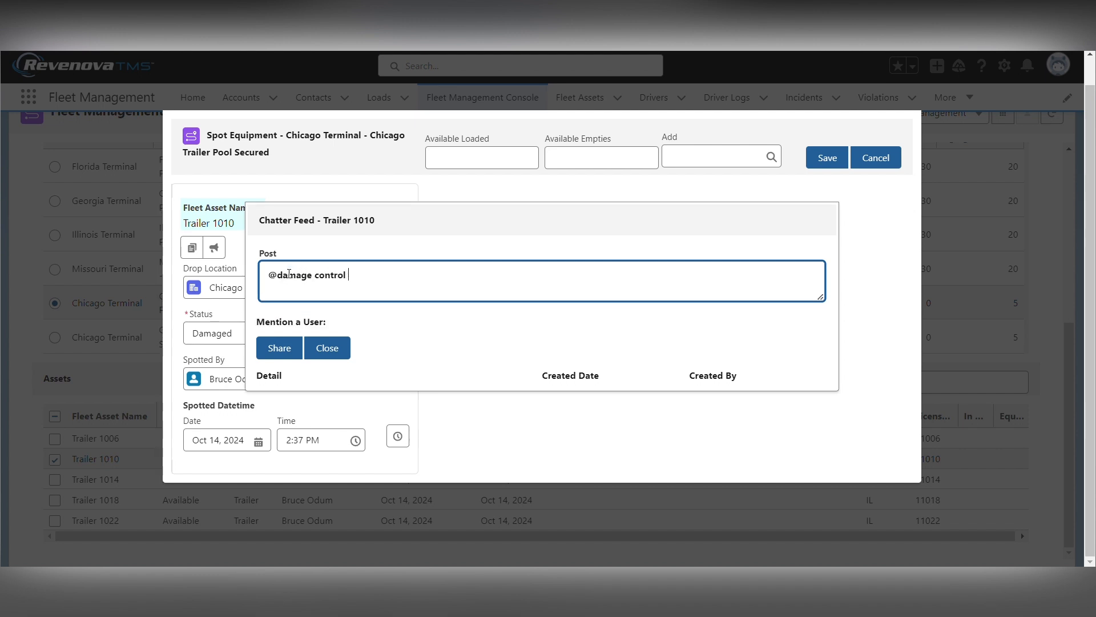
pyautogui.write('please fixt this equipment')
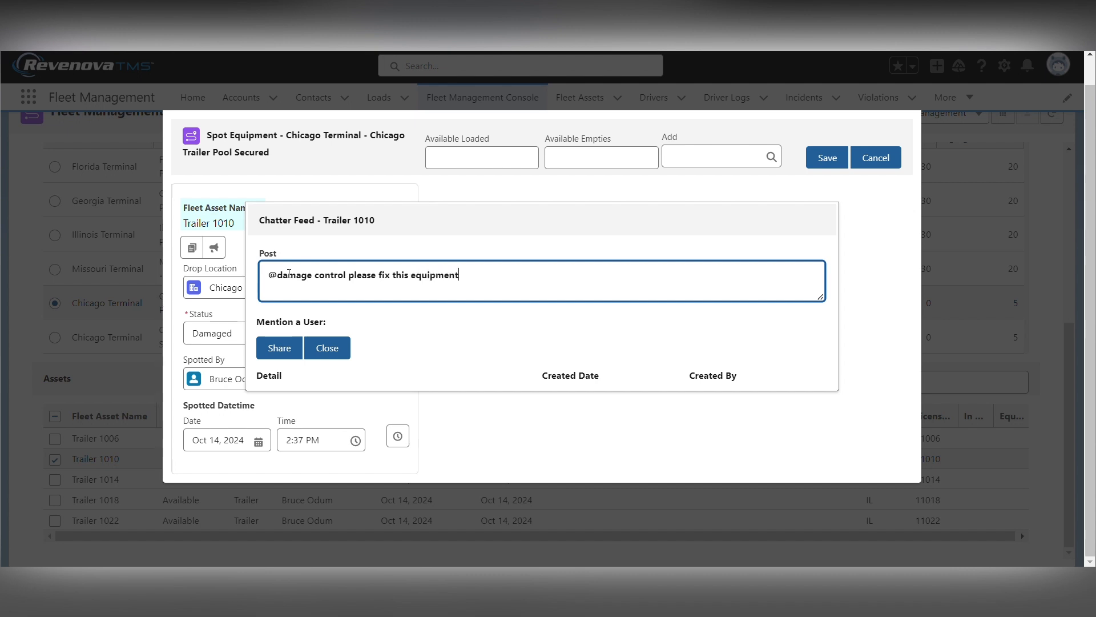
pyautogui.click(278, 349)
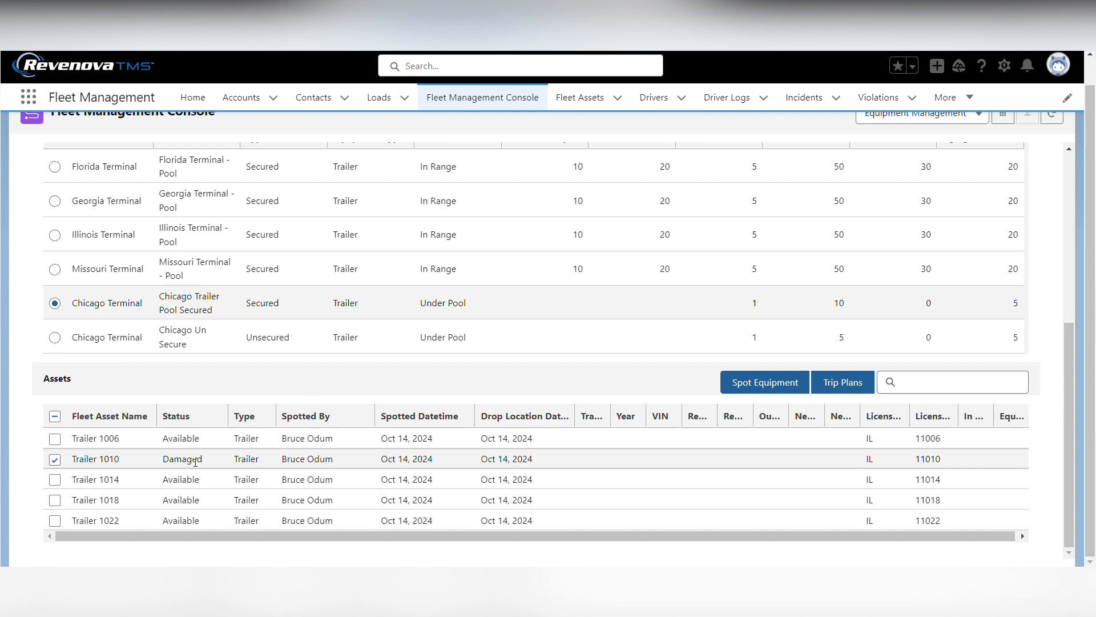
# Open the equipment search for leg 1 of the trip plan for load L-17.
pyautogui.scroll(5, 740, 297)
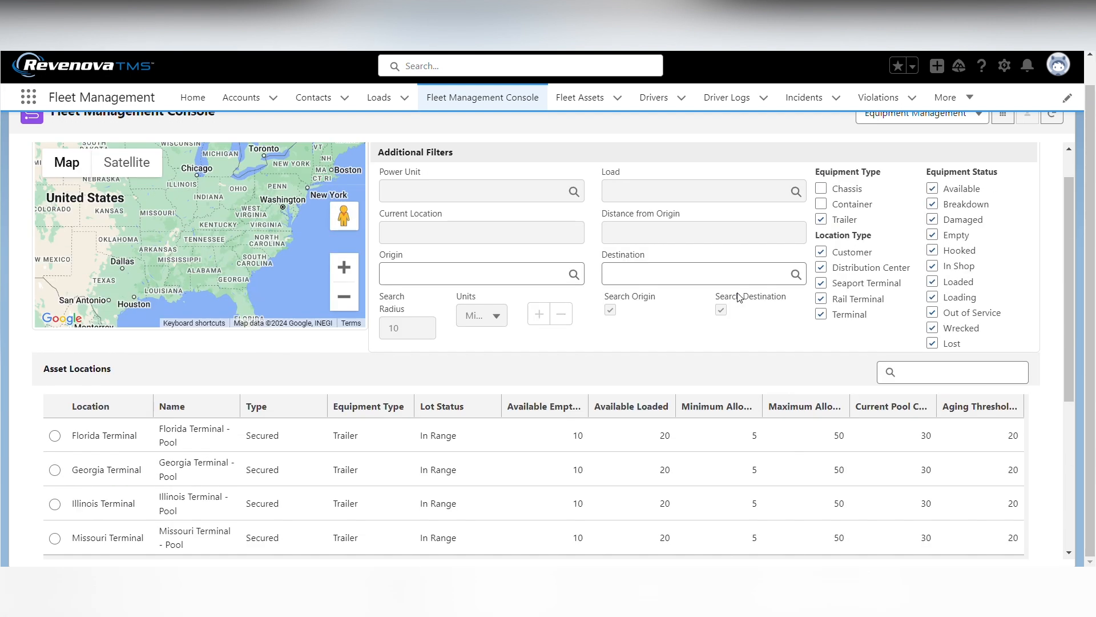
pyautogui.scroll(1, 740, 297)
pyautogui.scroll(1, 740, 297)
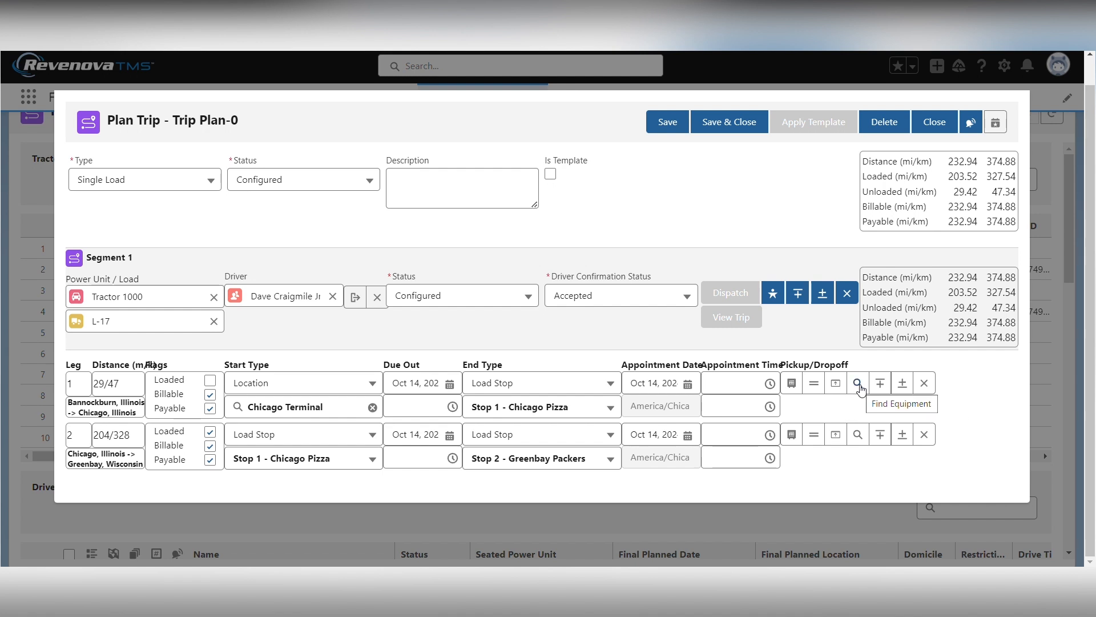
pyautogui.click(859, 383)
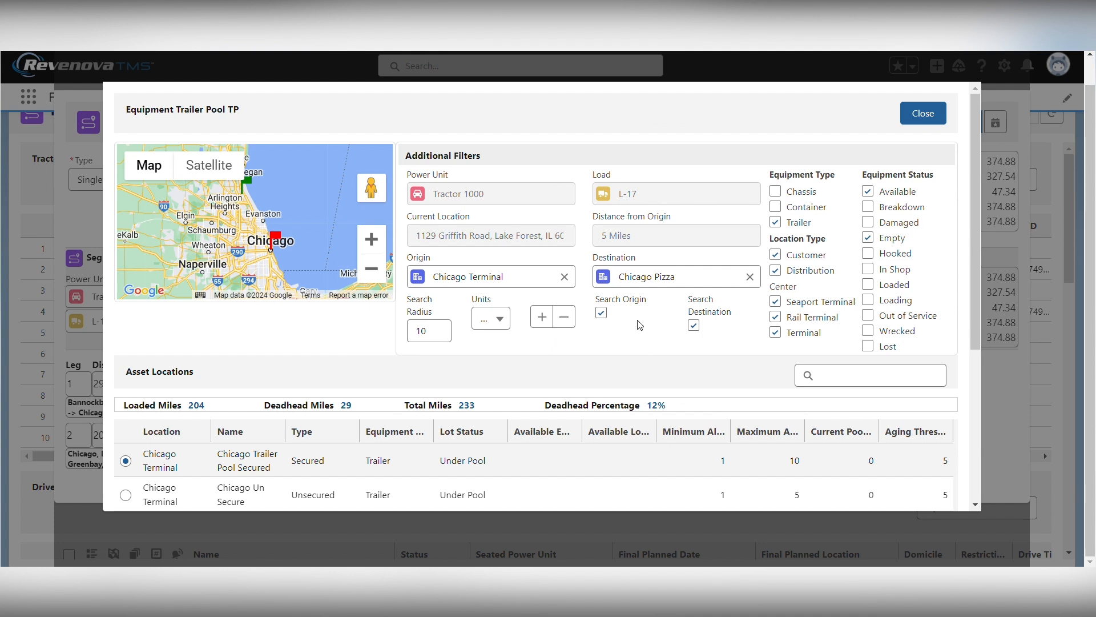
# Exclude the destination from the equipment search and set the search radius to 50.
pyautogui.click(694, 326)
pyautogui.moveTo(442, 332); pyautogui.dragTo(384, 332)
pyautogui.write('50')
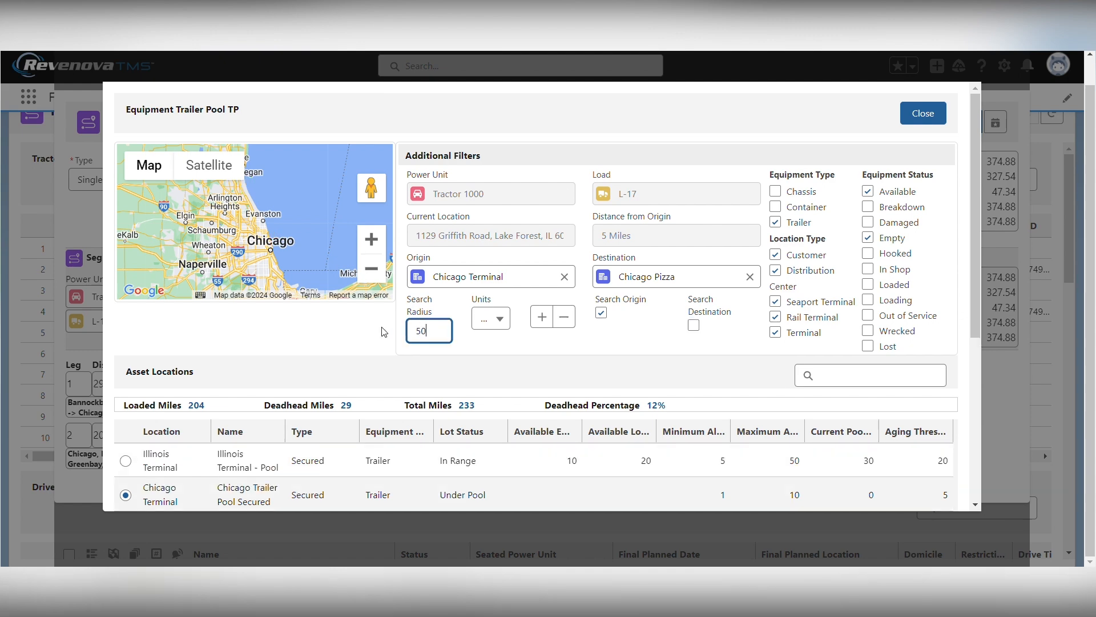
# Examine the trailers available in the Chicago Un Secure pool and in the Illinois Terminal pool.
pyautogui.scroll(-3, 493, 281)
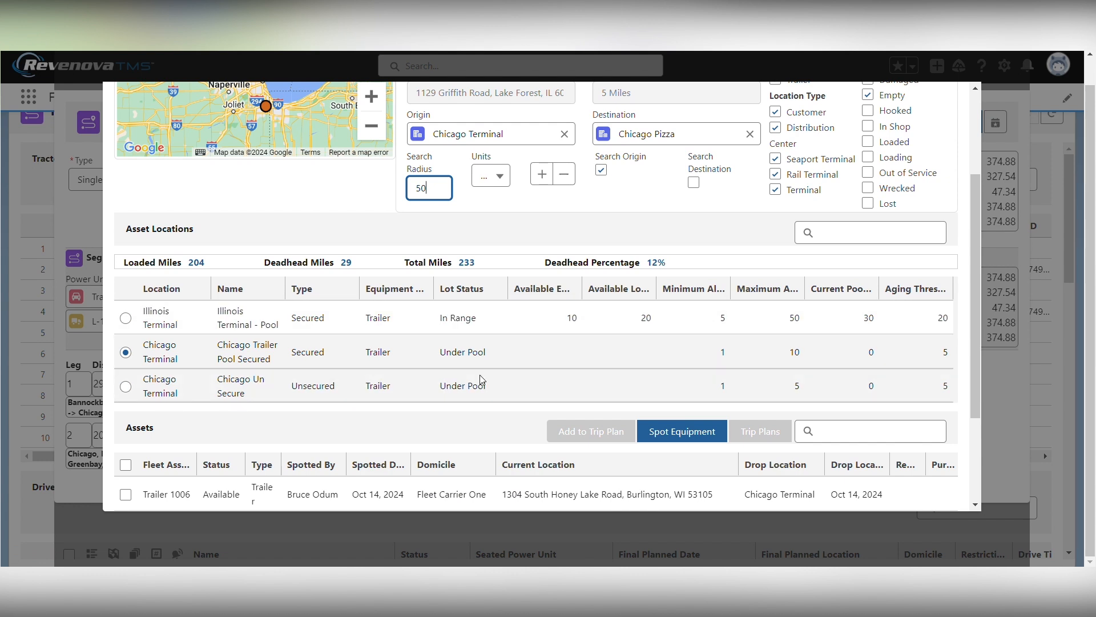
pyautogui.click(126, 387)
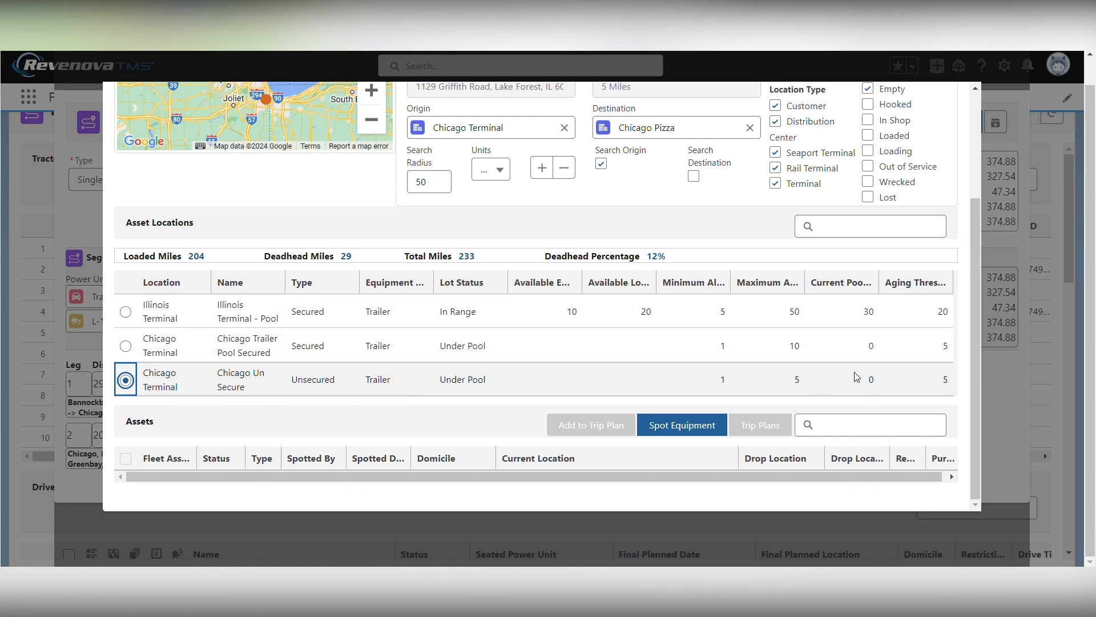
pyautogui.scroll(1, 979, 357)
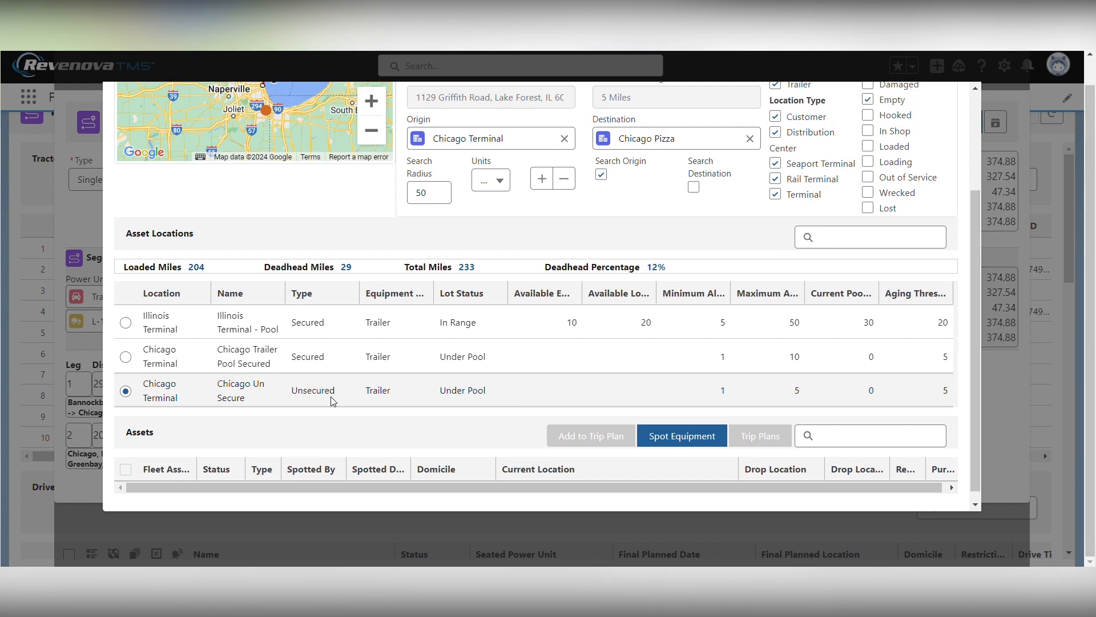
pyautogui.click(126, 324)
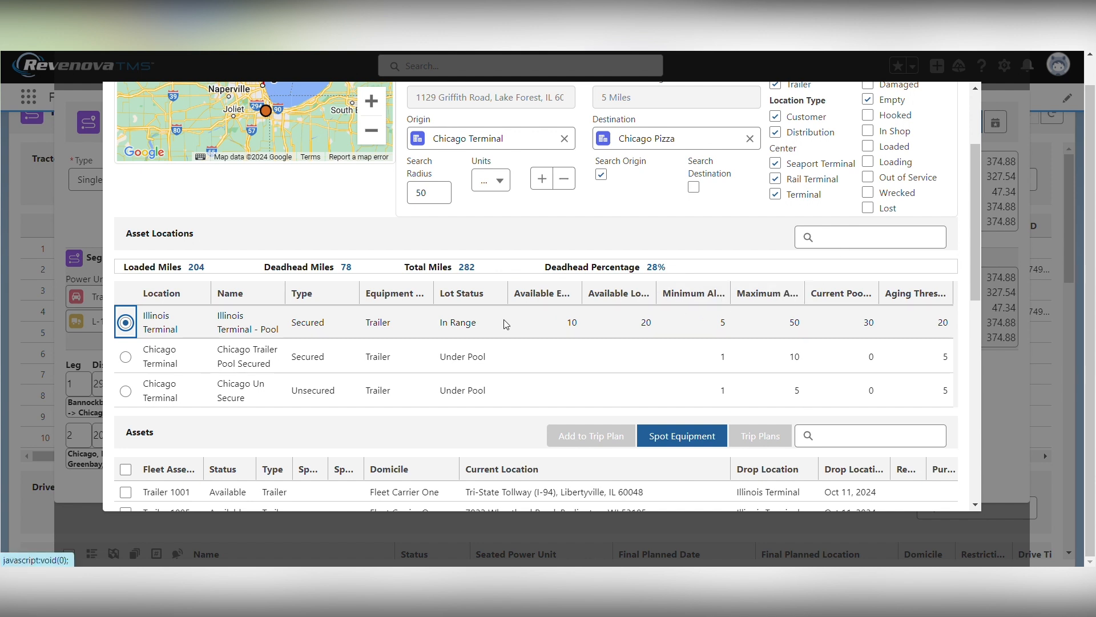
pyautogui.scroll(-3, 505, 319)
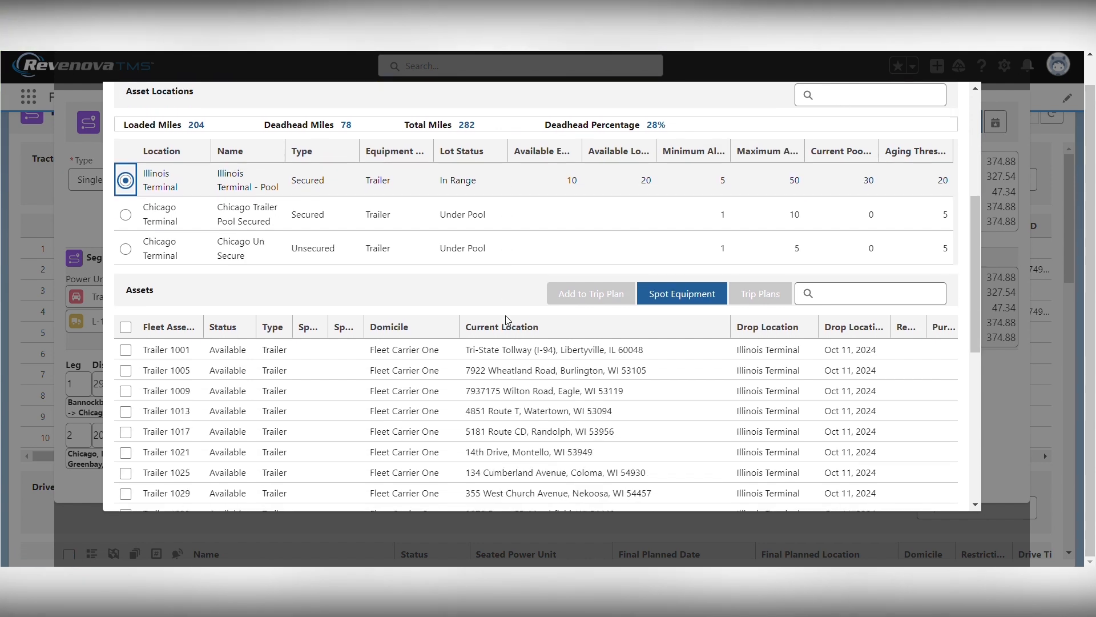
# Add Trailer 1005 from the Illinois Terminal pool to the trip plan.
pyautogui.click(125, 370)
pyautogui.click(595, 297)
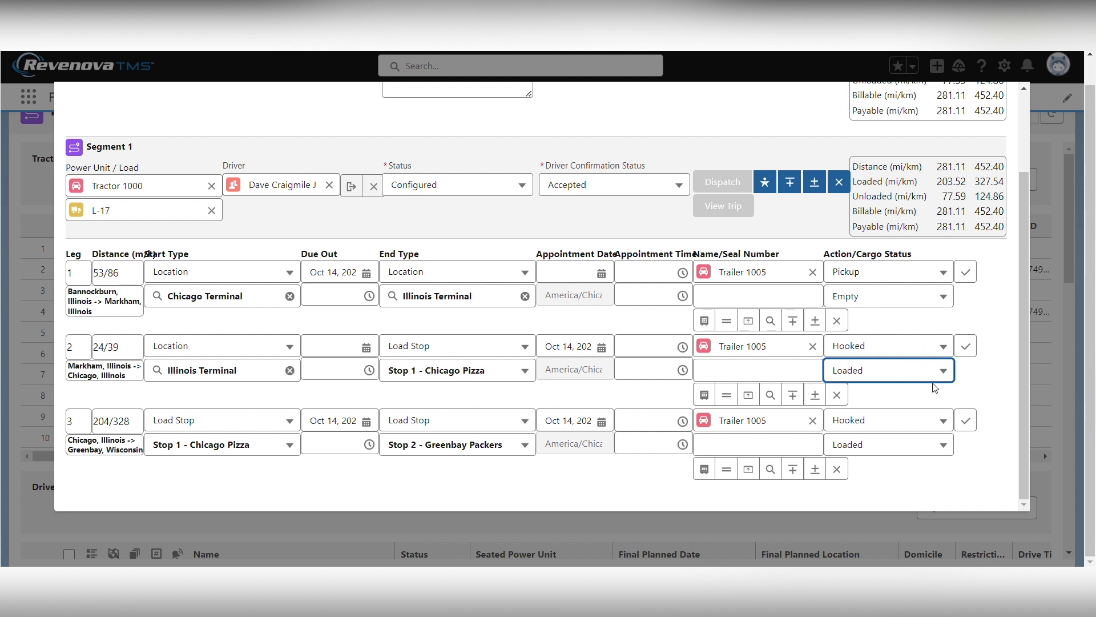
# Set the cargo status to Live Load on leg 2 and Live Unload on leg 3, and save the trip plan.
pyautogui.click(951, 373)
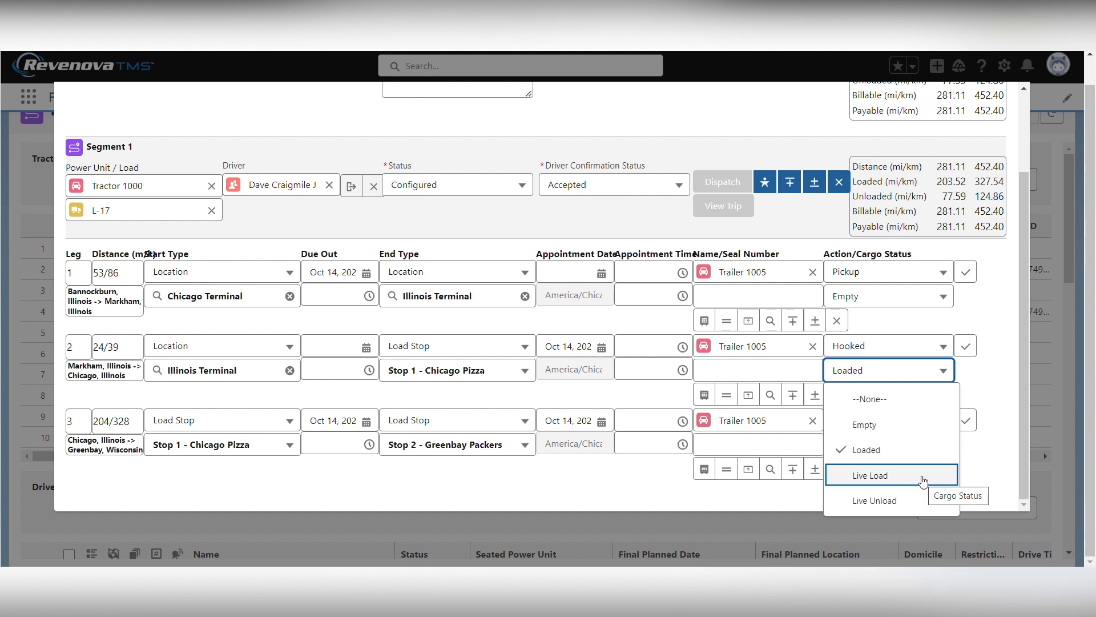
pyautogui.click(925, 478)
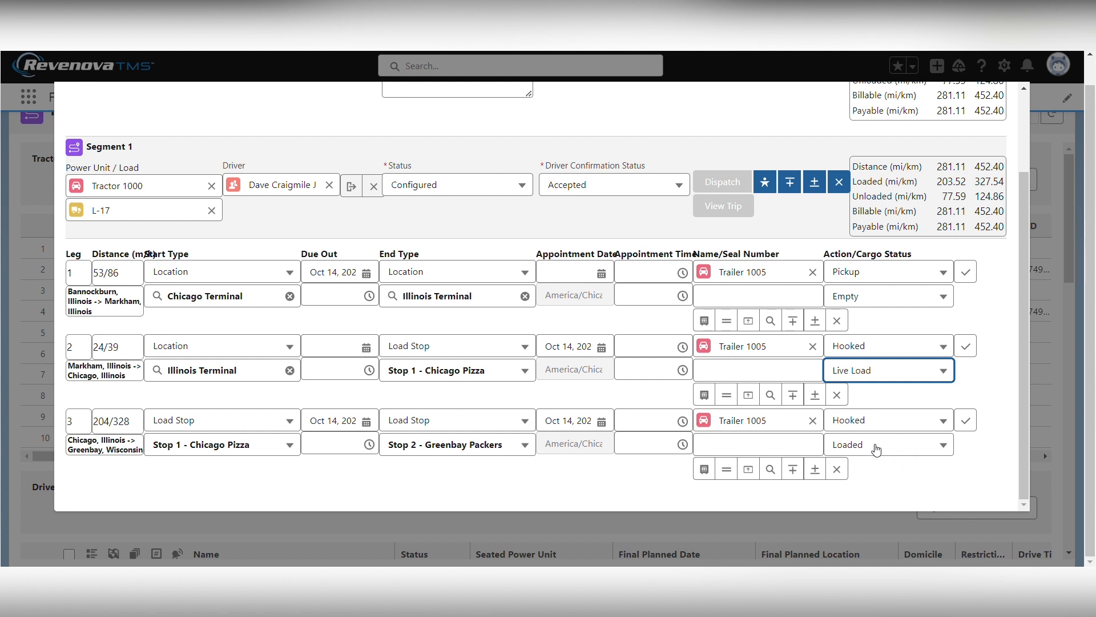
pyautogui.click(944, 445)
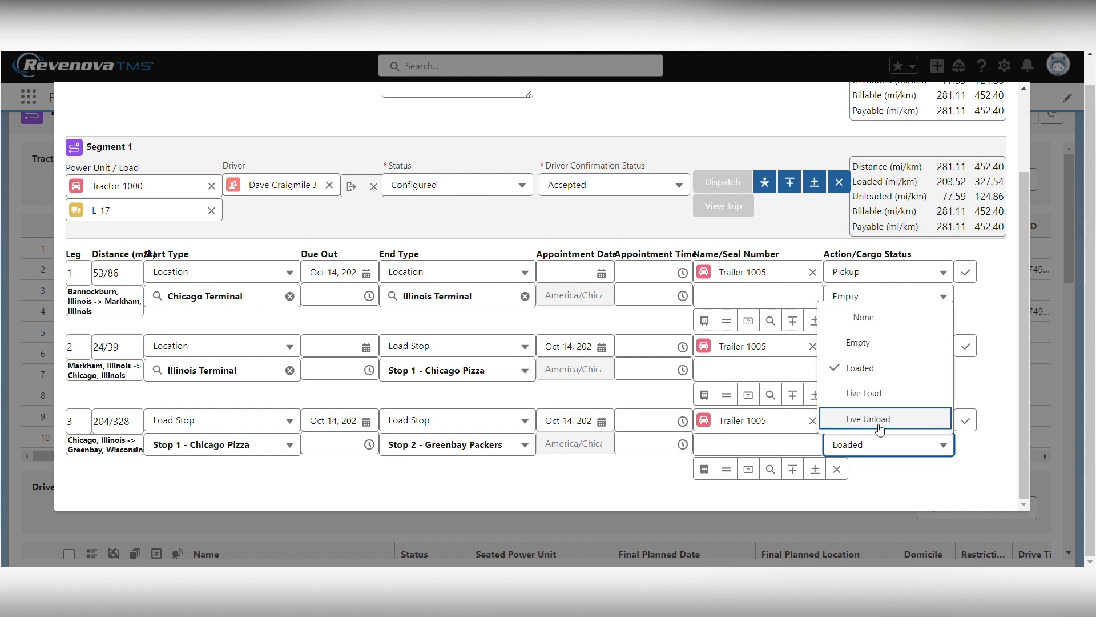
pyautogui.click(880, 420)
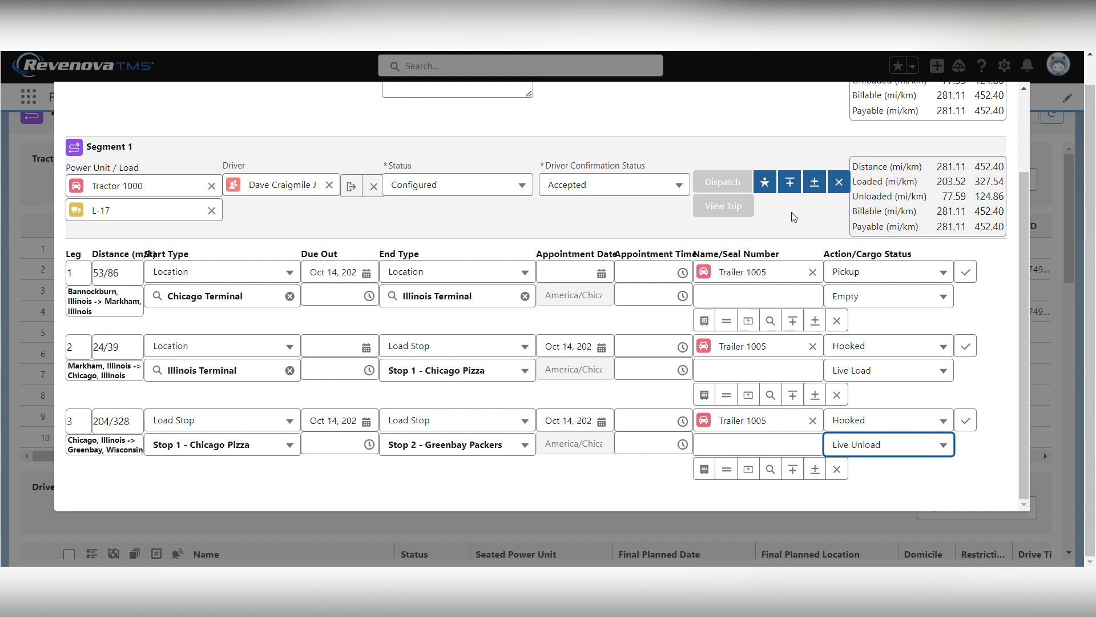
pyautogui.scroll(3, 795, 216)
pyautogui.click(653, 113)
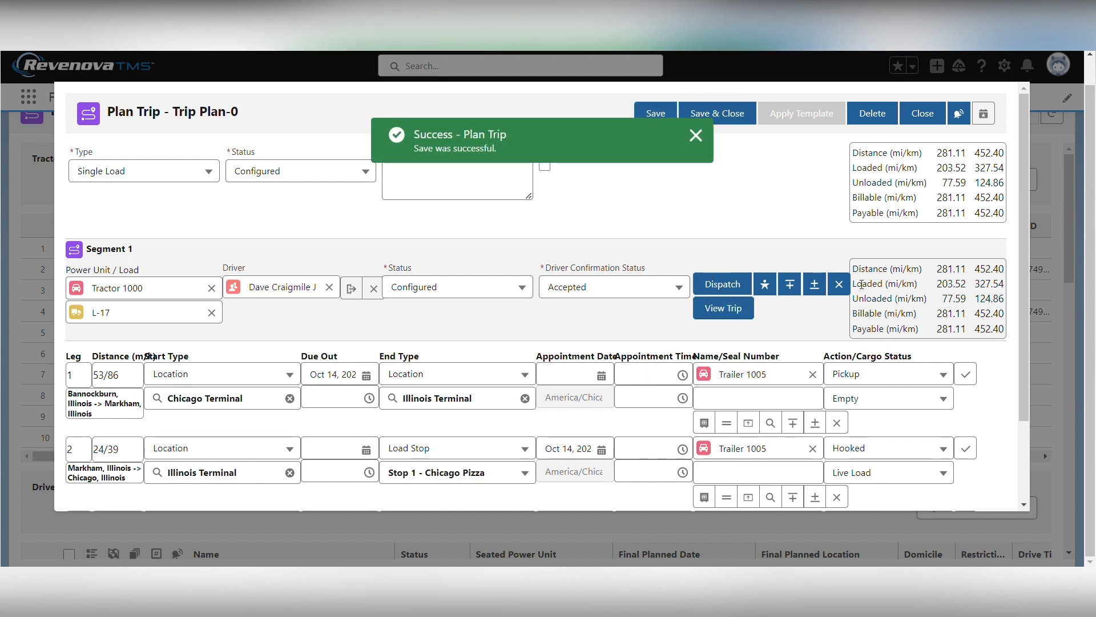
# Enter the seal number 1234567 for Trailer 1005 on leg 2 and save the trip plan.
pyautogui.scroll(-3, 860, 286)
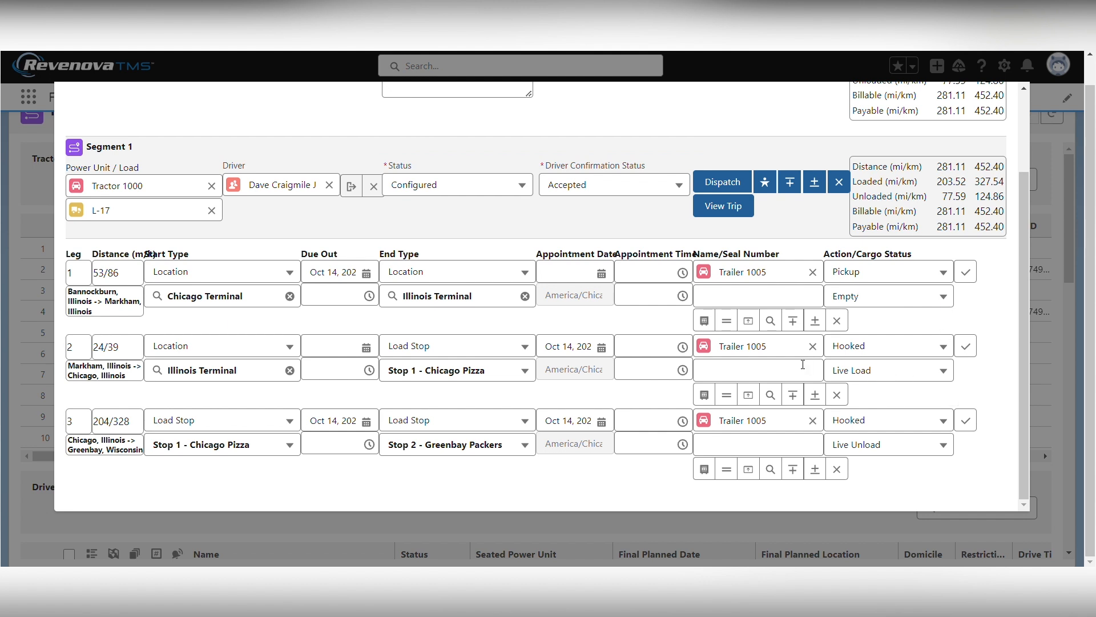
pyautogui.click(780, 367)
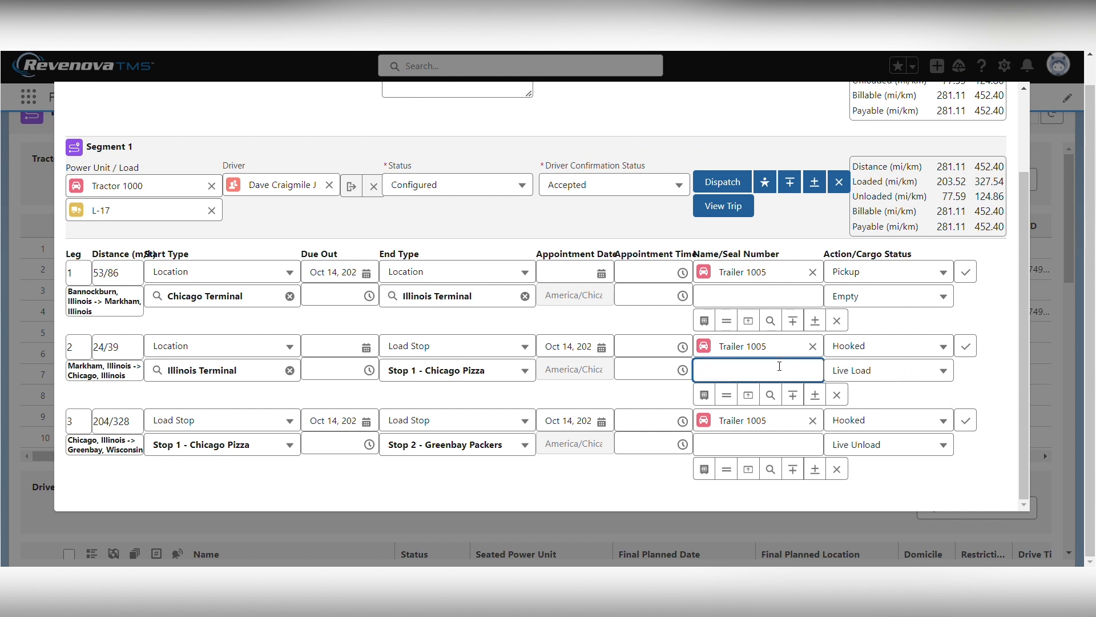
pyautogui.write('1234567')
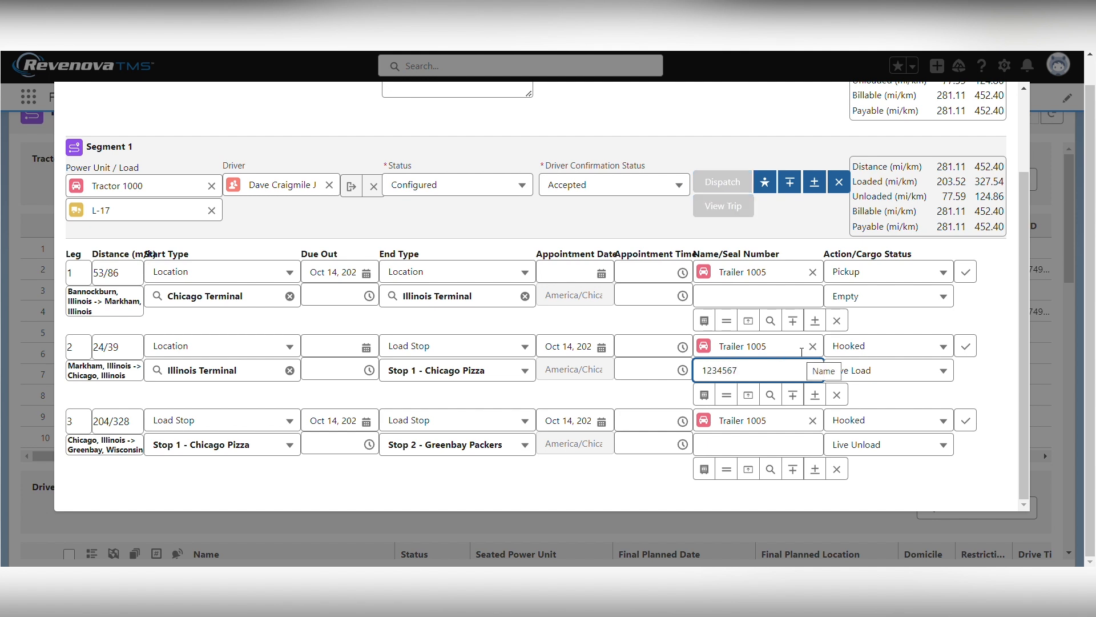
pyautogui.press('Tab')
pyautogui.scroll(2, 726, 185)
pyautogui.click(651, 115)
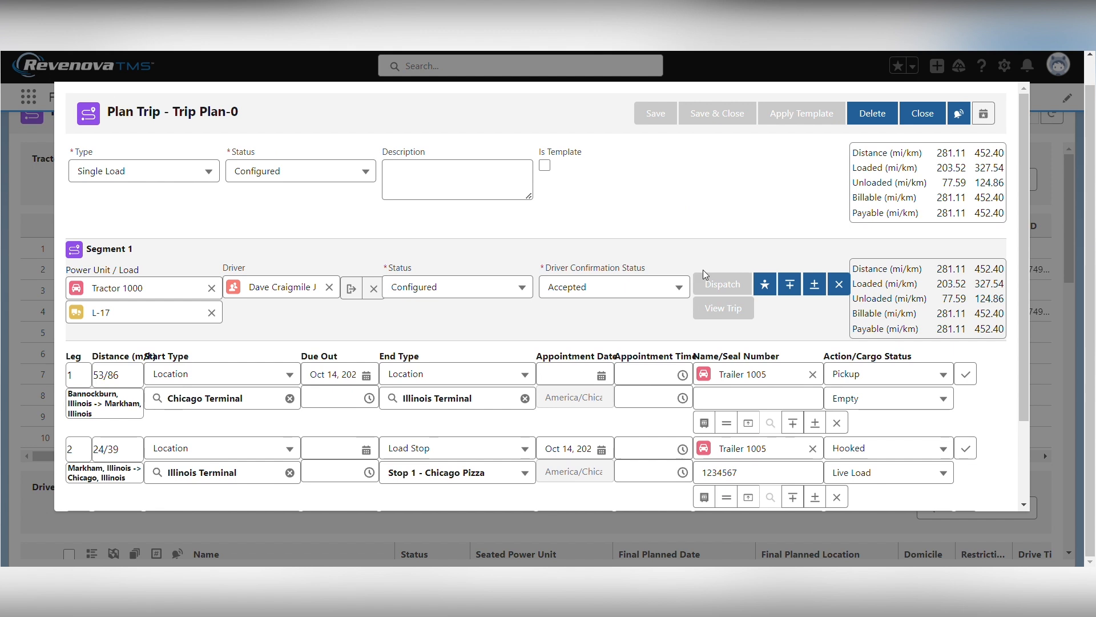
pyautogui.scroll(-2, 765, 271)
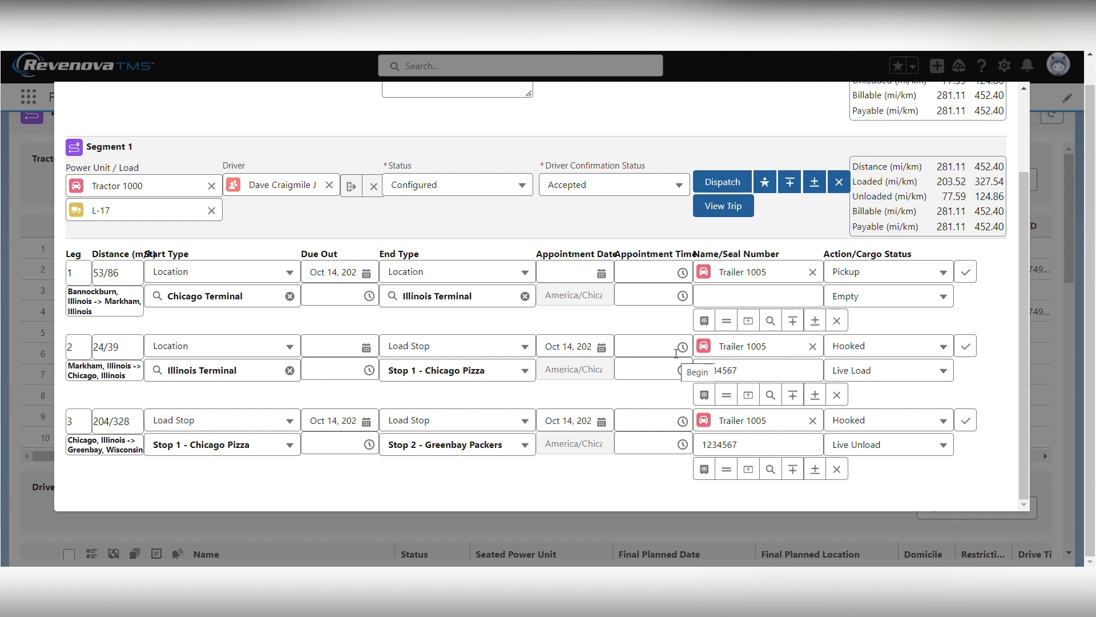
pyautogui.scroll(2, 476, 350)
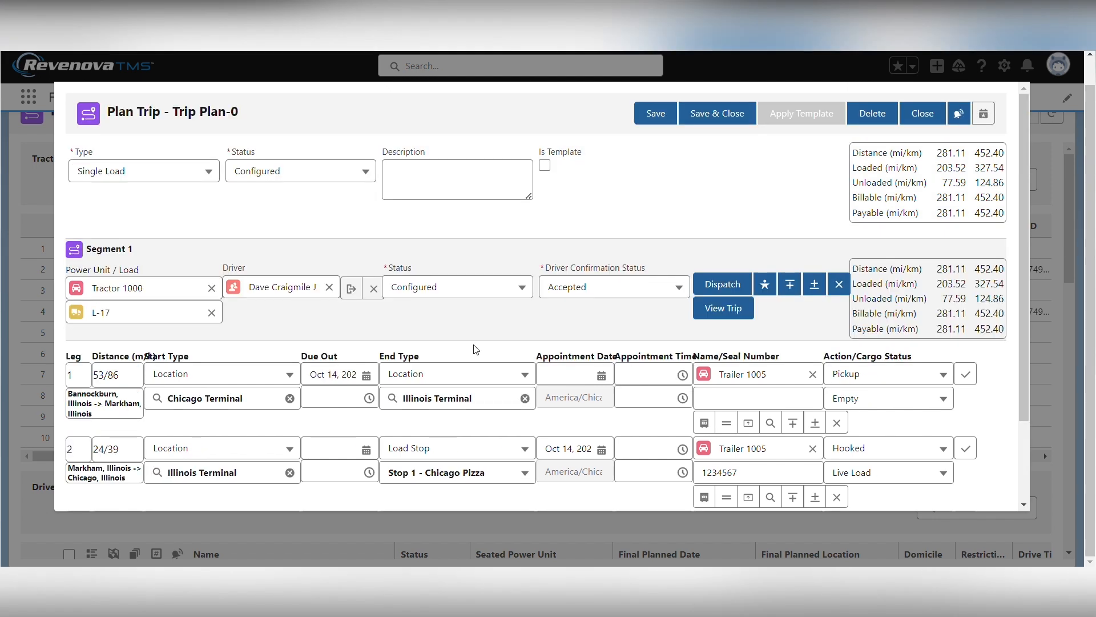